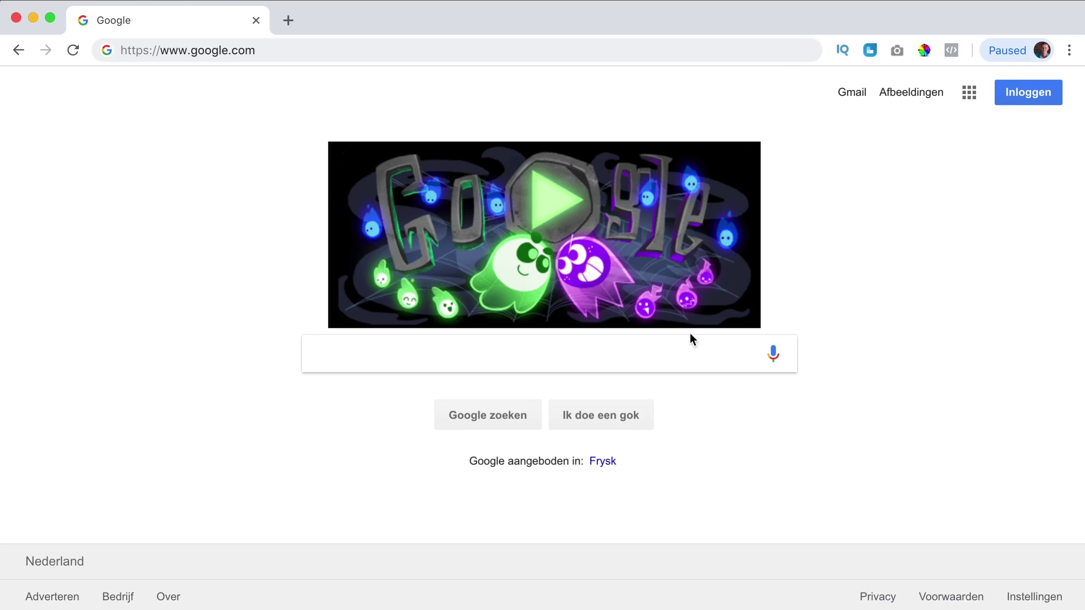
# Load ferdykorp.com/astra and start checkout for the Astra Pro package
pyautogui.click(250, 51)
pyautogui.write('ferdykorp.c')
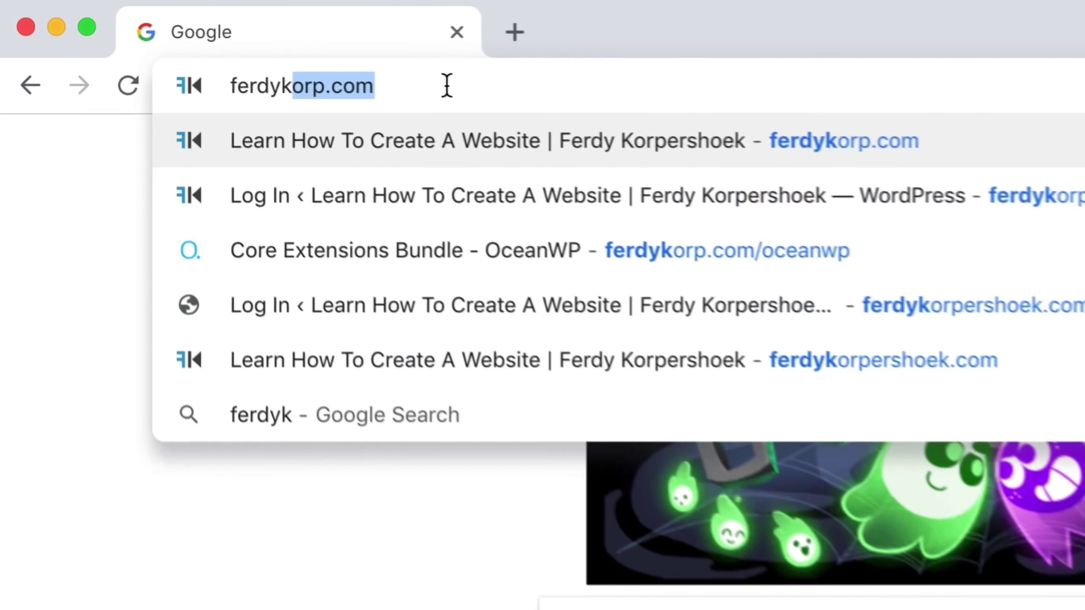
pyautogui.write('om/ast')
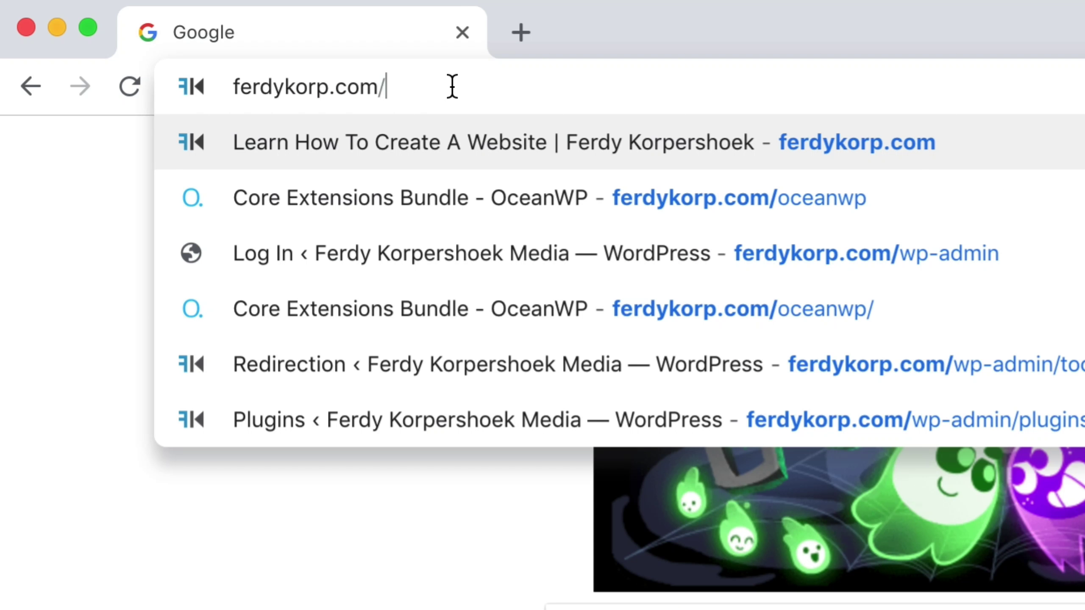
pyautogui.write('ra')
pyautogui.press('Return')
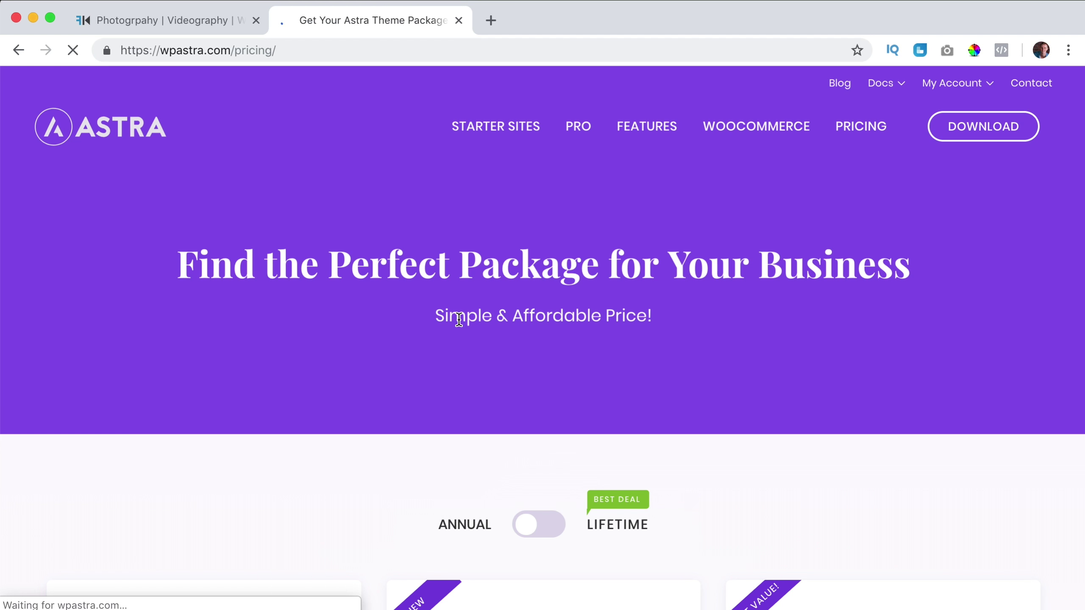
pyautogui.scroll(-8, 425, 309)
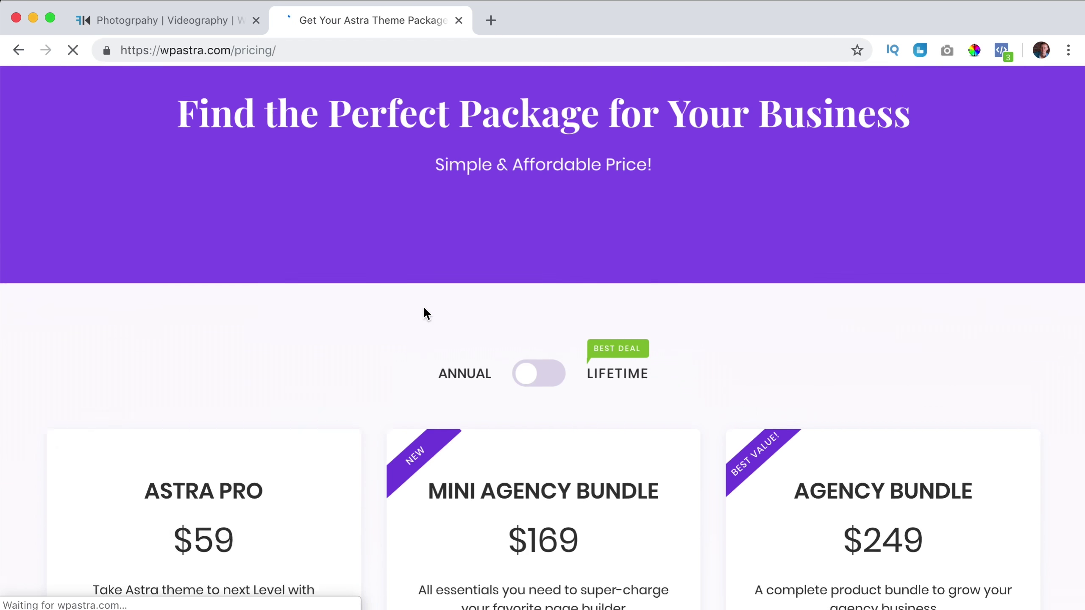
pyautogui.scroll(-5, 112, 235)
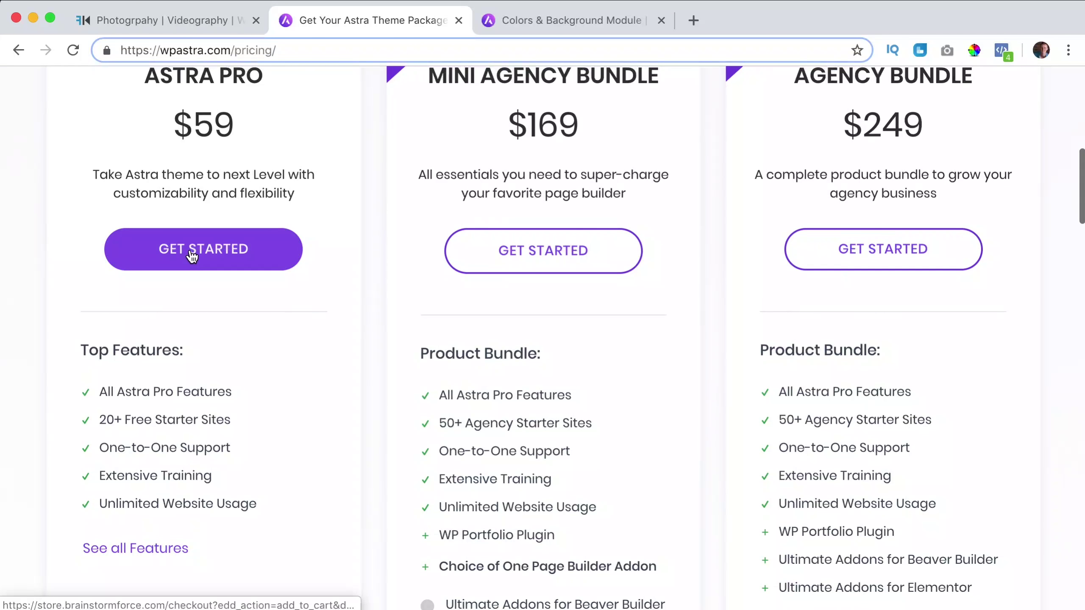
pyautogui.click(192, 256)
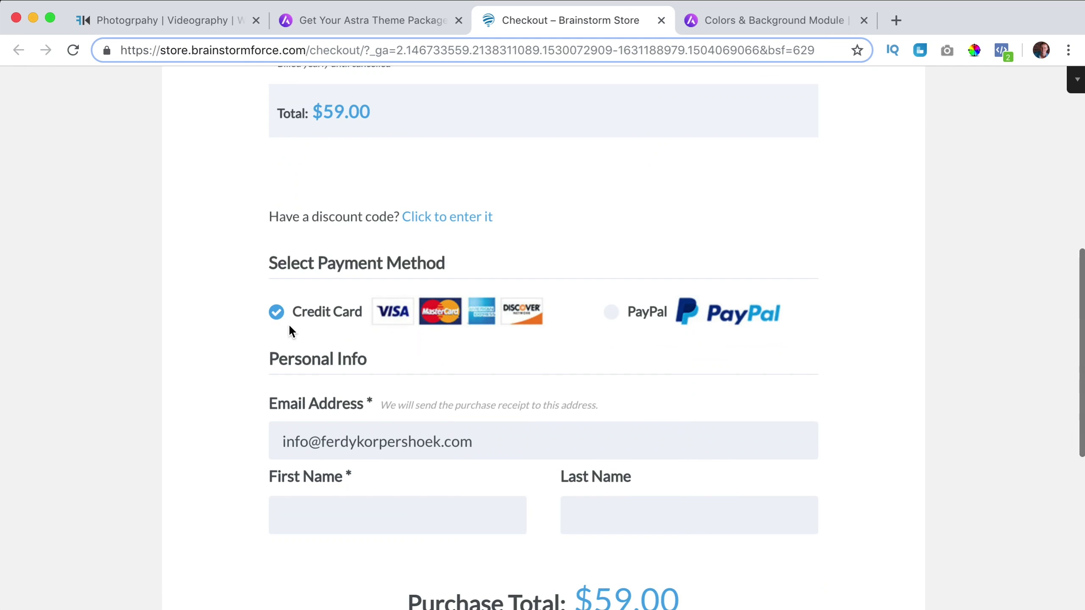
pyautogui.scroll(-3, 289, 322)
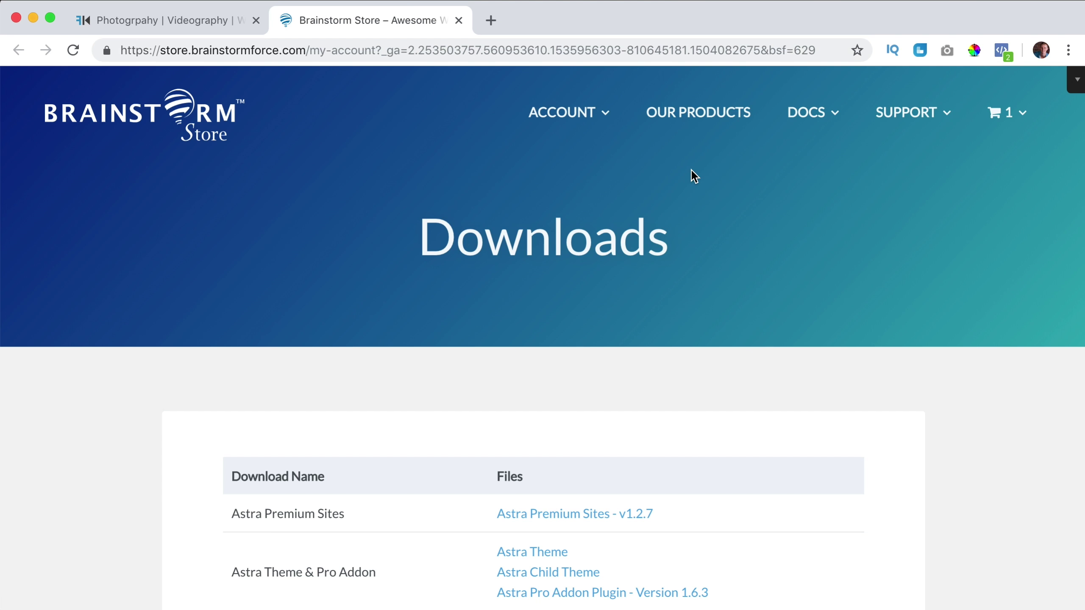
pyautogui.scroll(-5, 600, 188)
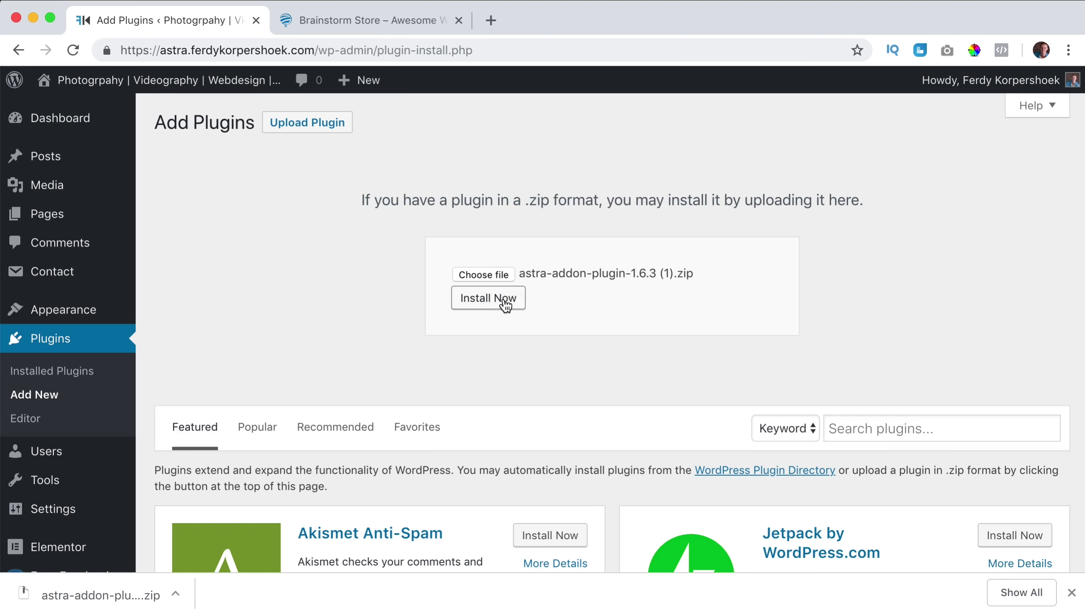
# Install the chosen astra-addon zip as a WordPress plugin
pyautogui.click(489, 298)
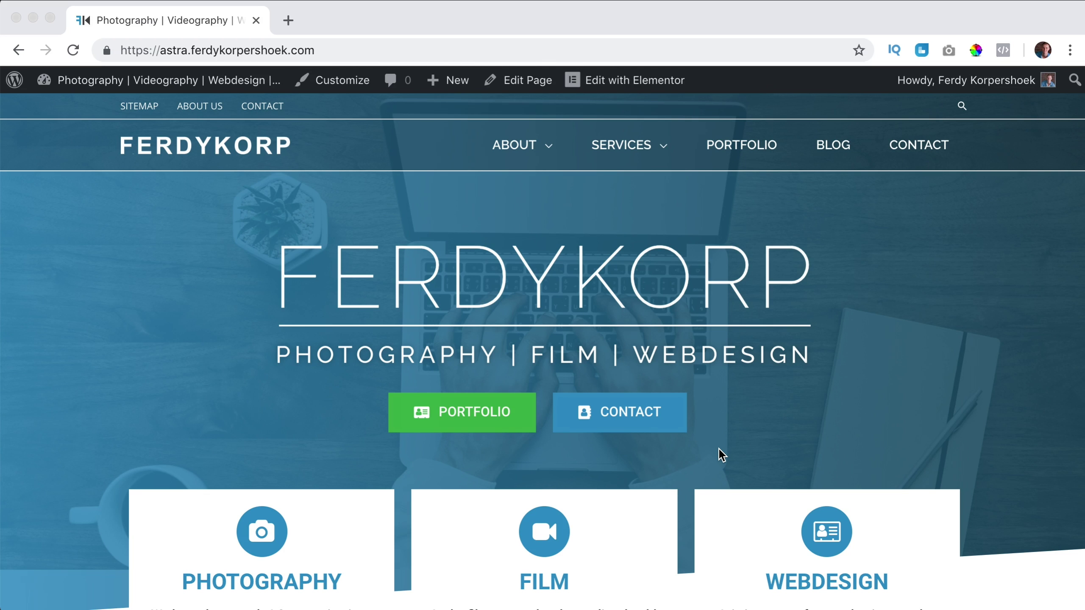
# Go to Appearance > Themes and check Astra's Brainstorm Force author link
pyautogui.click(361, 287)
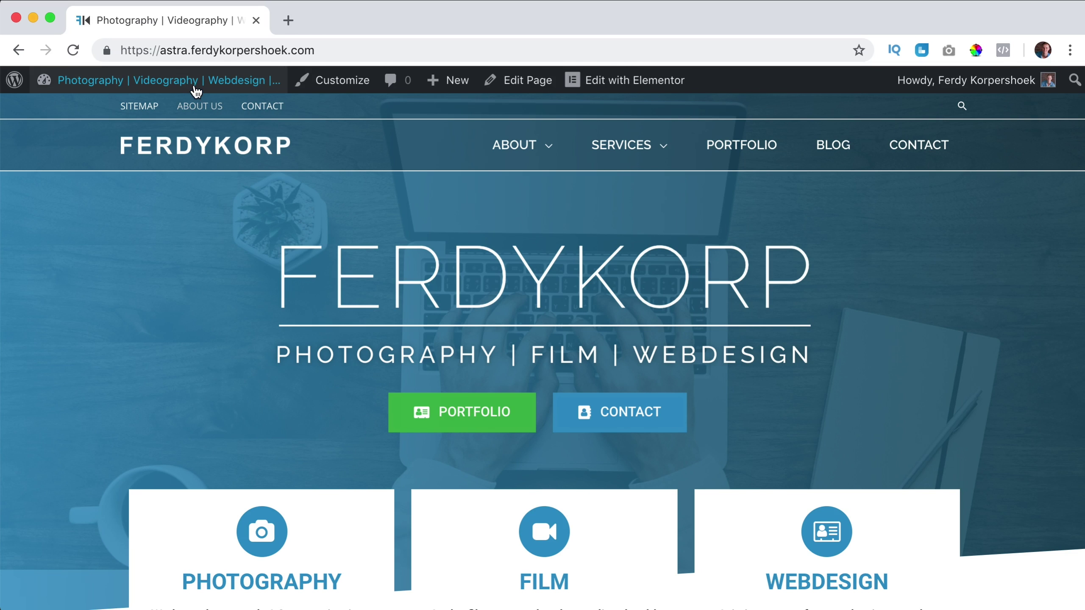
pyautogui.click(180, 79)
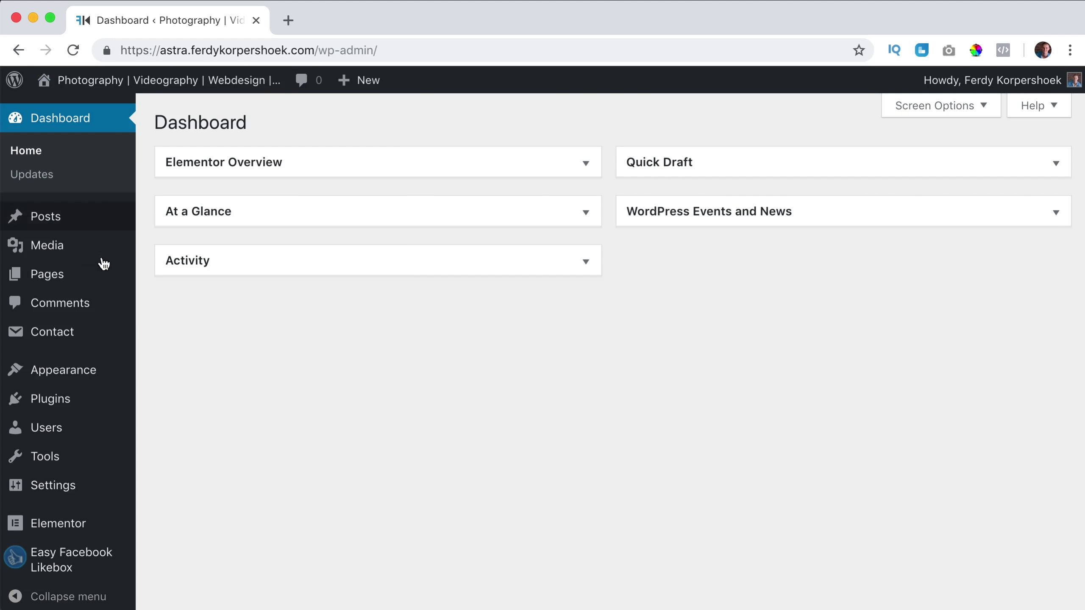
pyautogui.moveTo(86, 378)
pyautogui.click(166, 375)
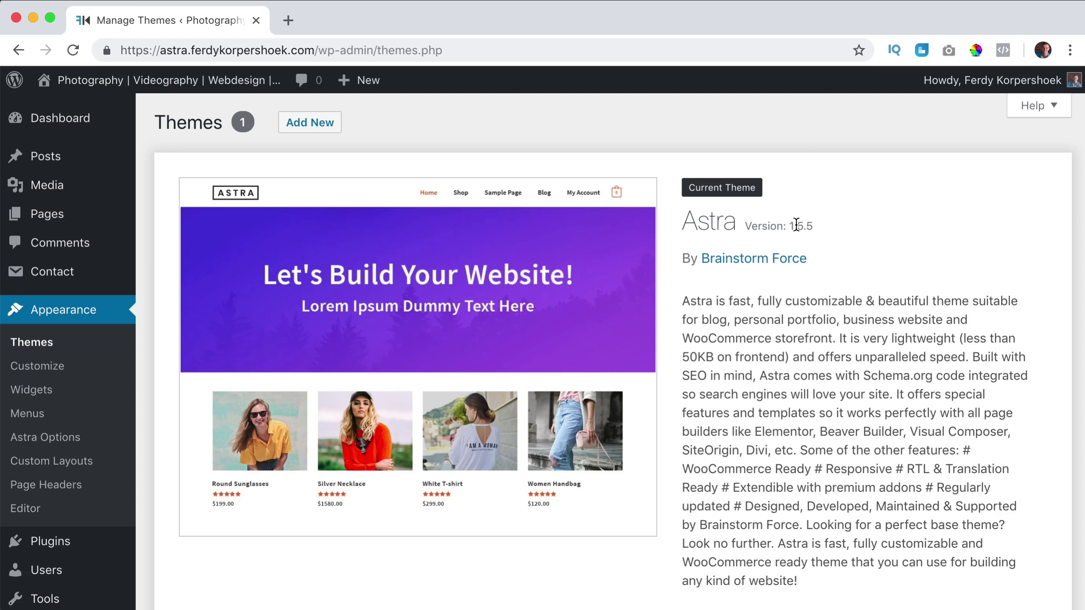
pyautogui.click(752, 266)
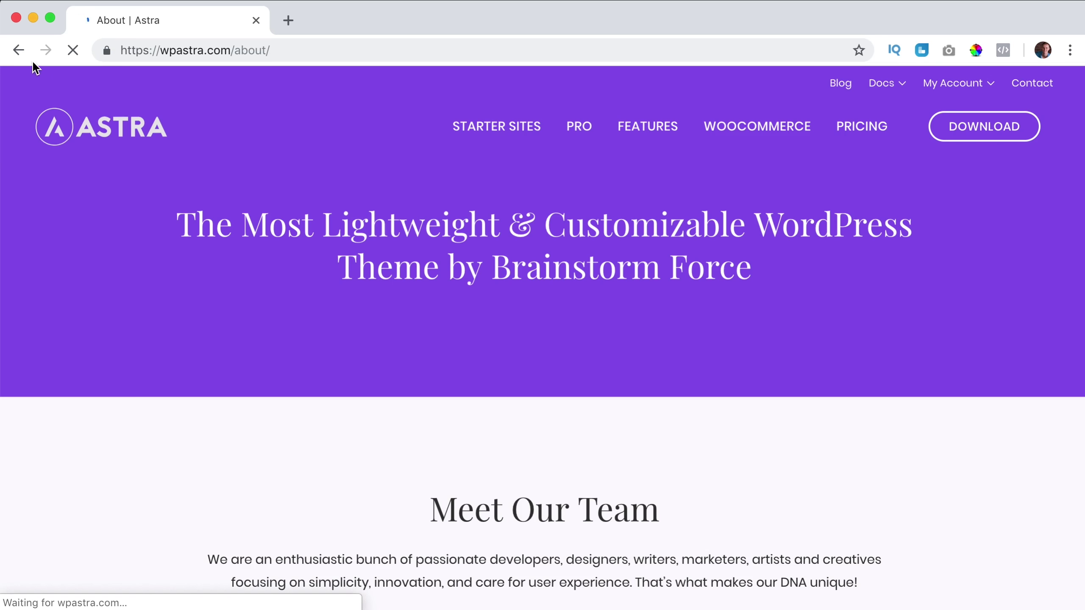
pyautogui.click(19, 55)
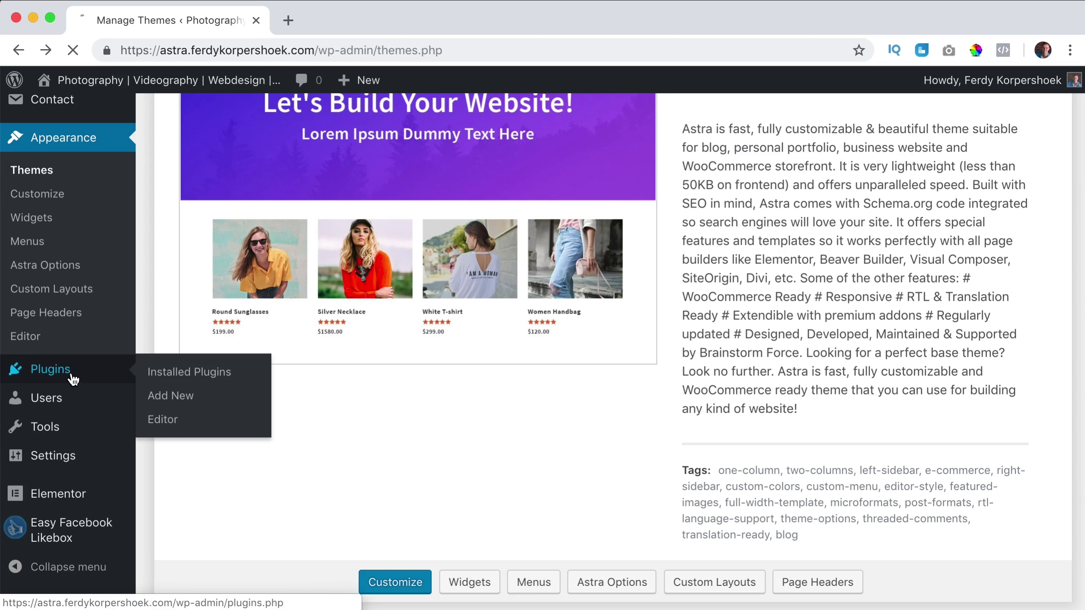
# Review the Installed Plugins list, confirming Astra Pro is active
pyautogui.click(73, 378)
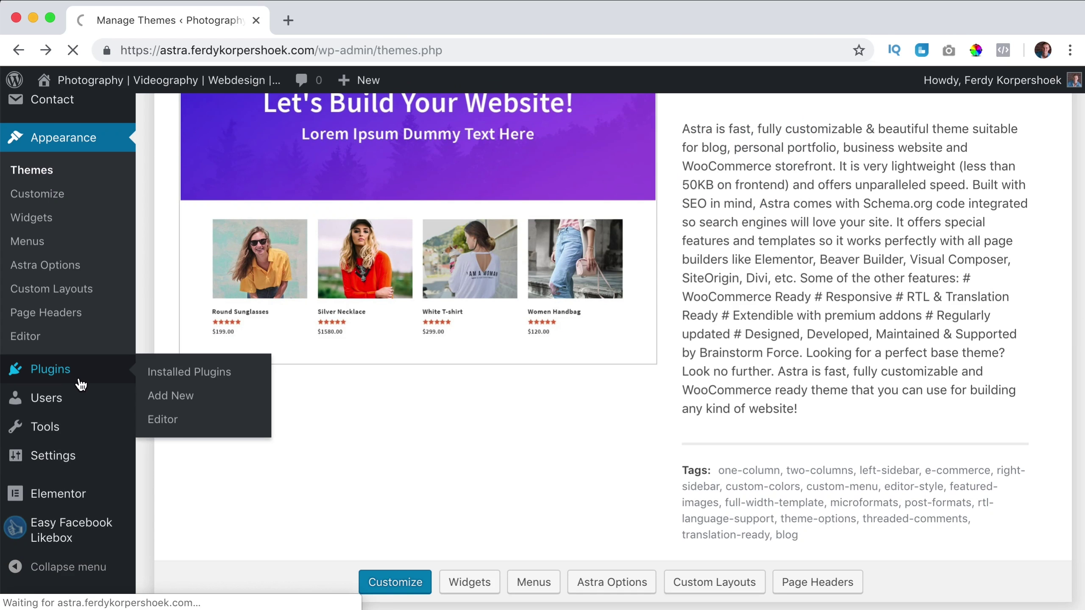
pyautogui.scroll(-3, 348, 374)
pyautogui.scroll(2, 348, 374)
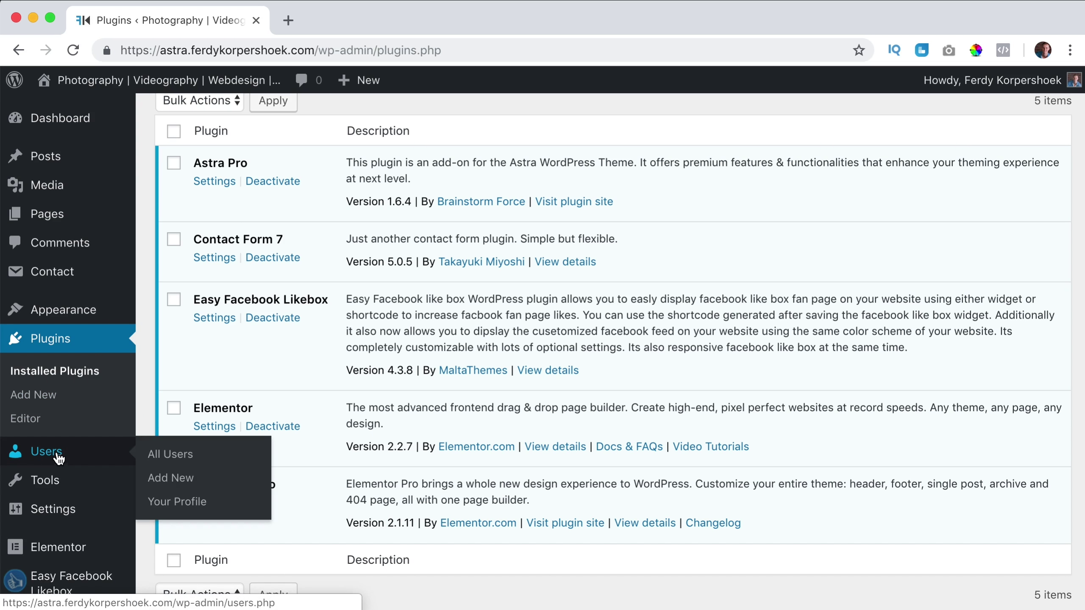
# Go from Appearance > Astra Options to the White Label settings
pyautogui.moveTo(129, 318)
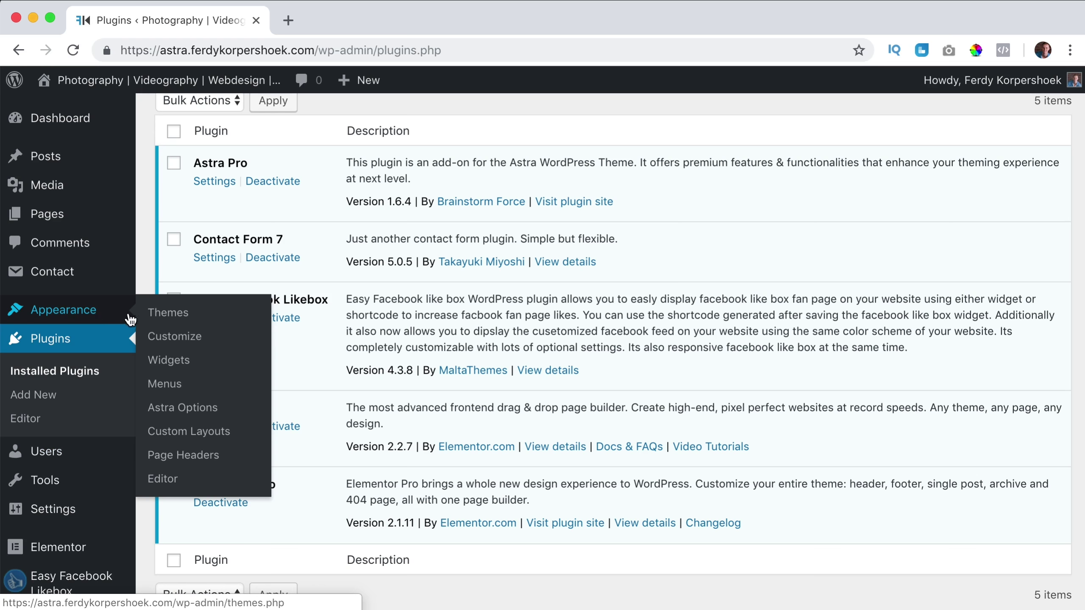
pyautogui.click(183, 408)
pyautogui.scroll(-10, 487, 378)
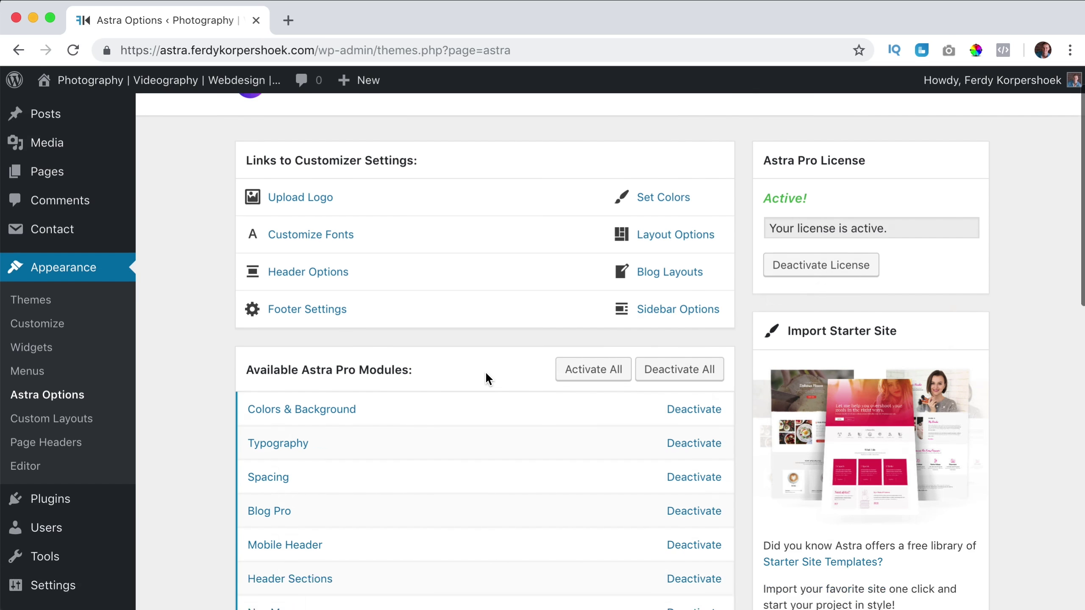
pyautogui.scroll(-2, 486, 373)
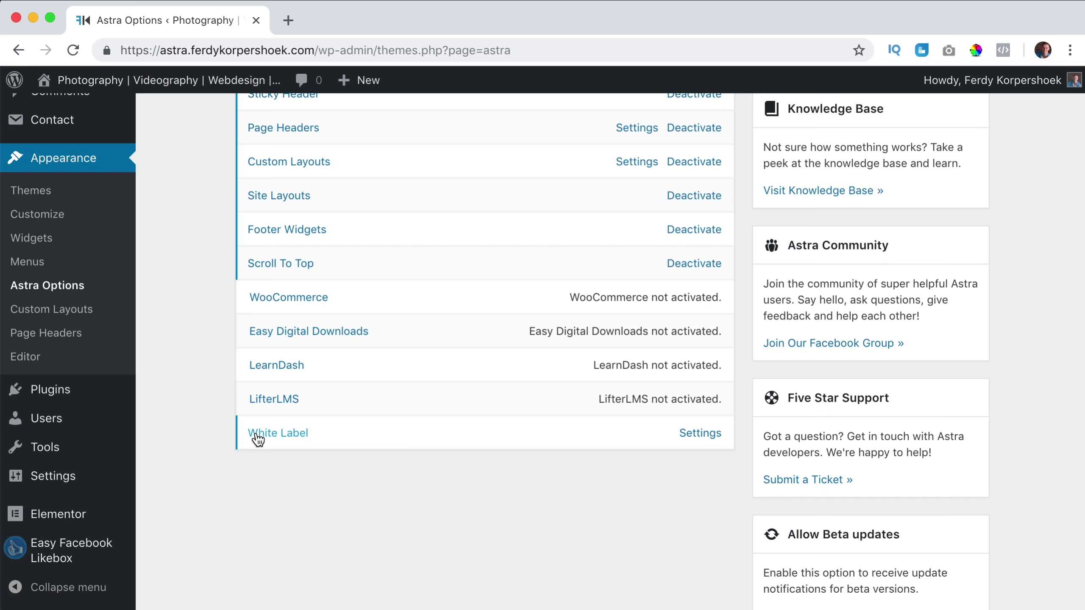
pyautogui.click(695, 437)
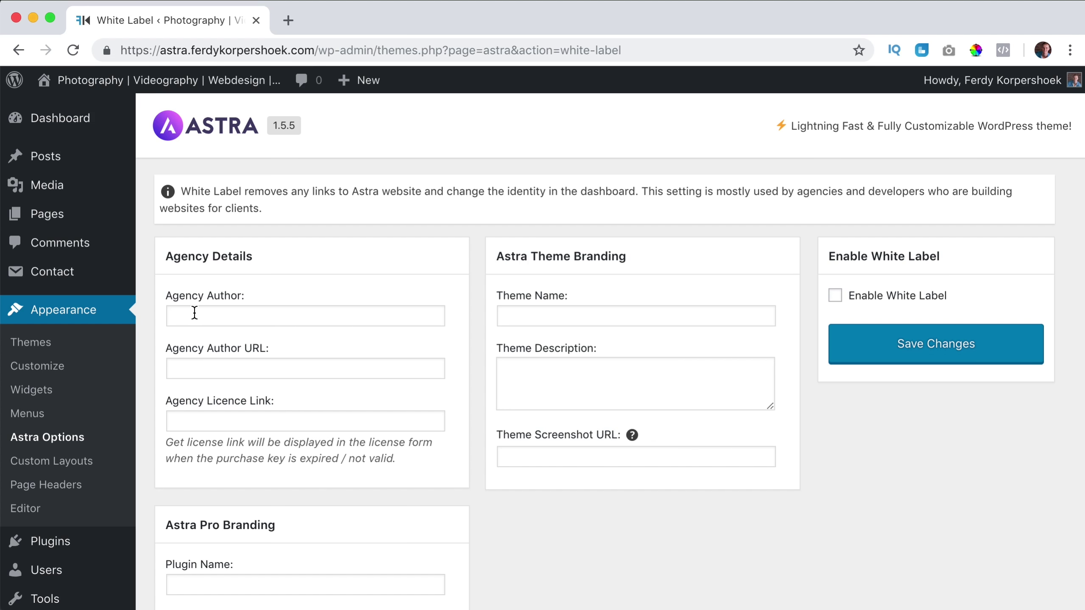
# Fill in the Agency Author name and the agency's website URL
pyautogui.click(231, 315)
pyautogui.write('Fe')
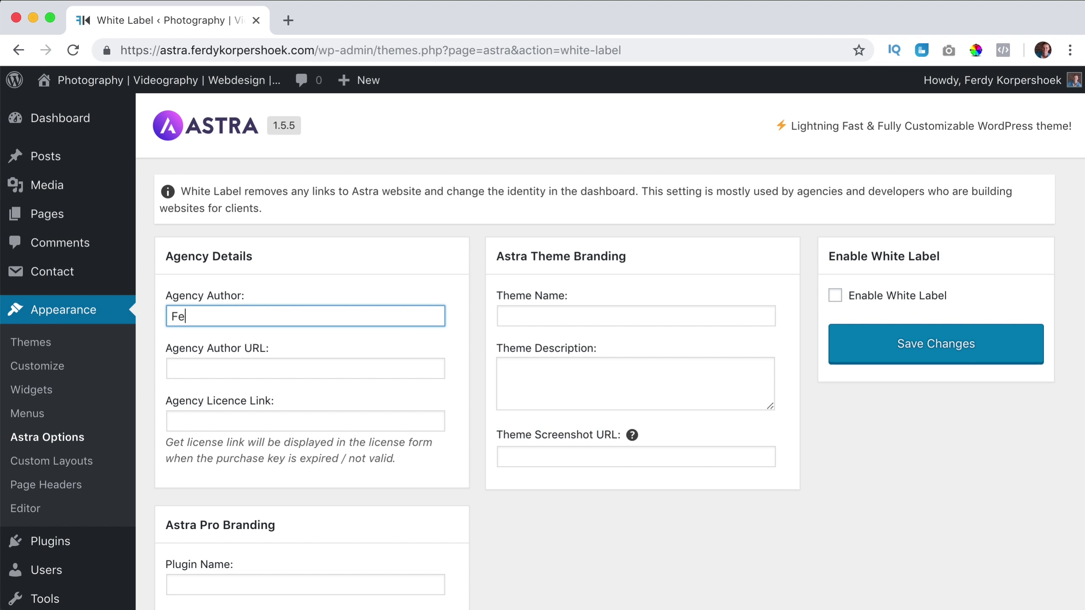
pyautogui.write('rdy Korpershoek')
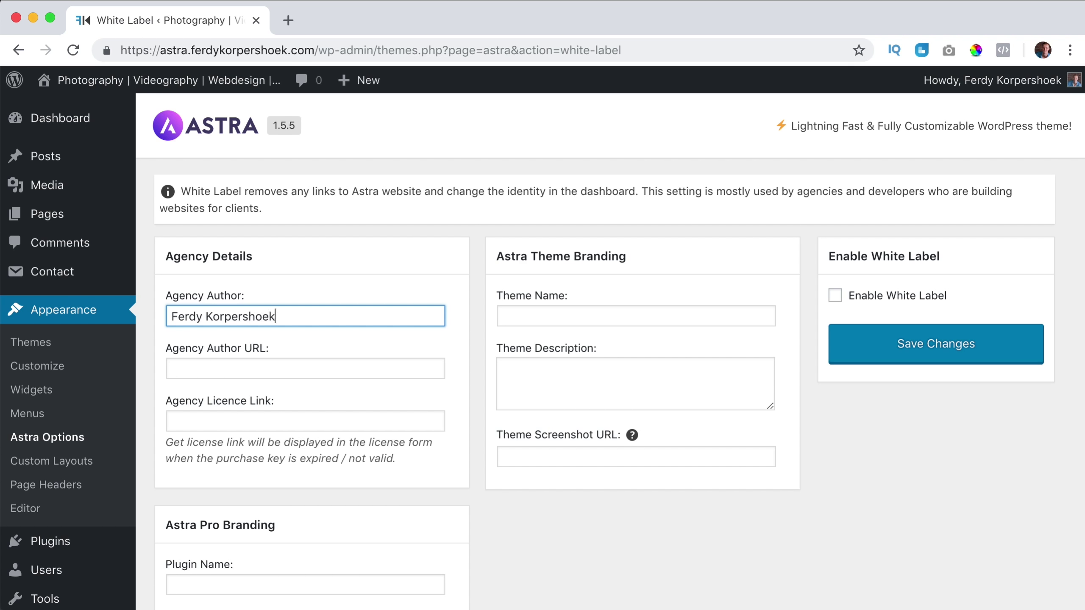
pyautogui.click(306, 368)
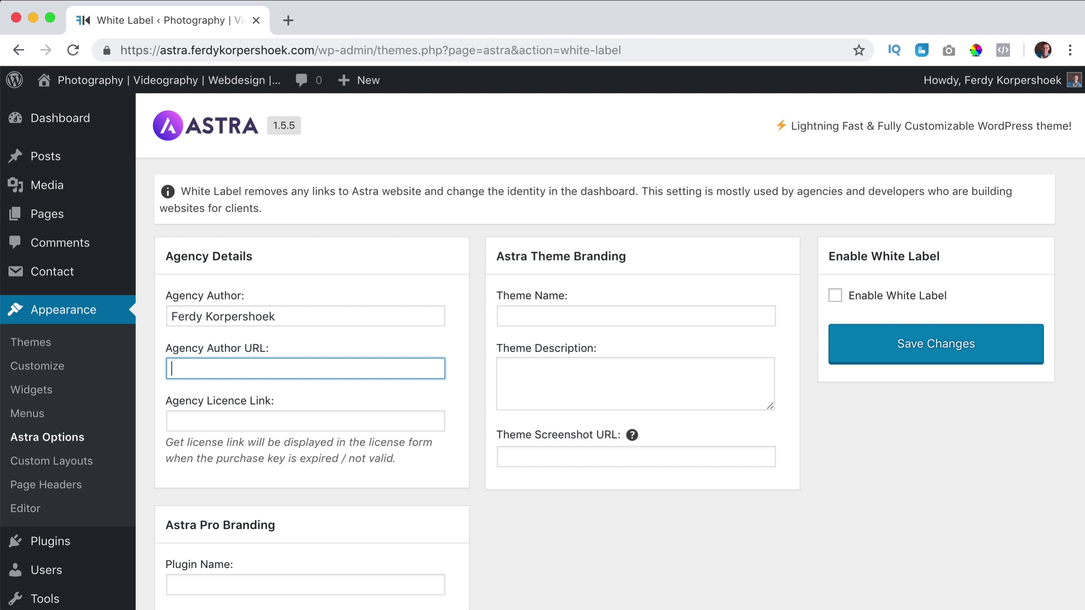
pyautogui.write('https://ferdykorpershoek.com')
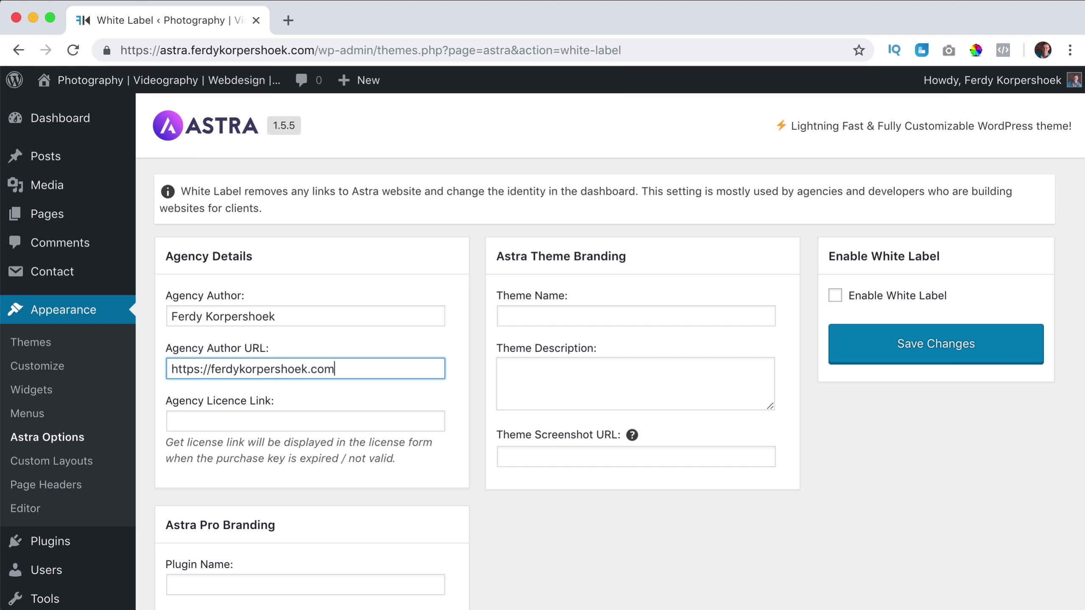
# Set the Agency Licence Link to the author URL followed by /contact/
pyautogui.press('Tab')
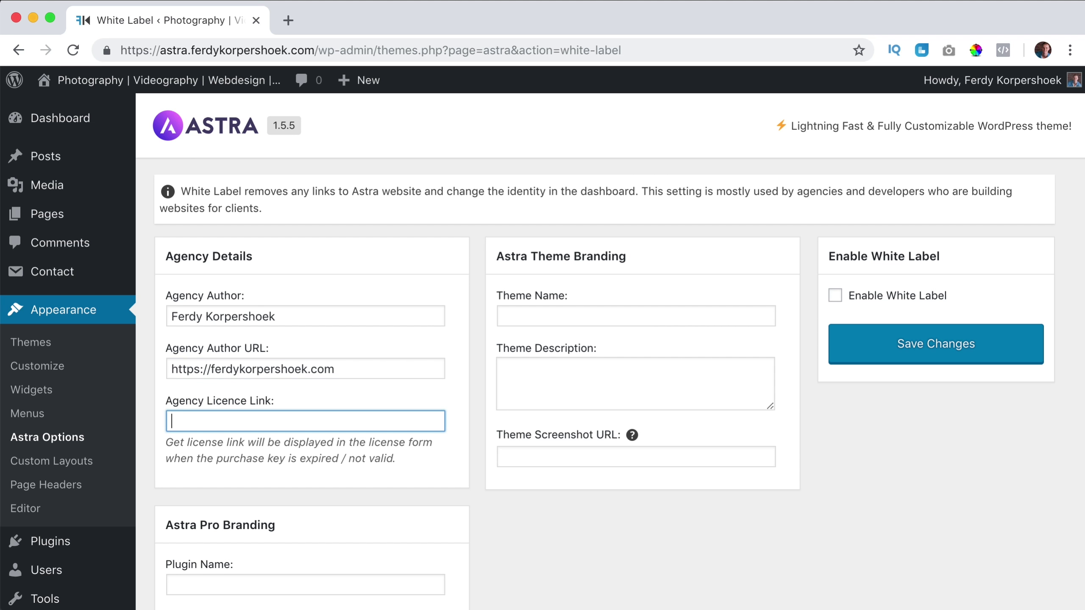
pyautogui.tripleClick(277, 364)
pyautogui.press('super+c')
pyautogui.click(253, 421)
pyautogui.press('super+v')
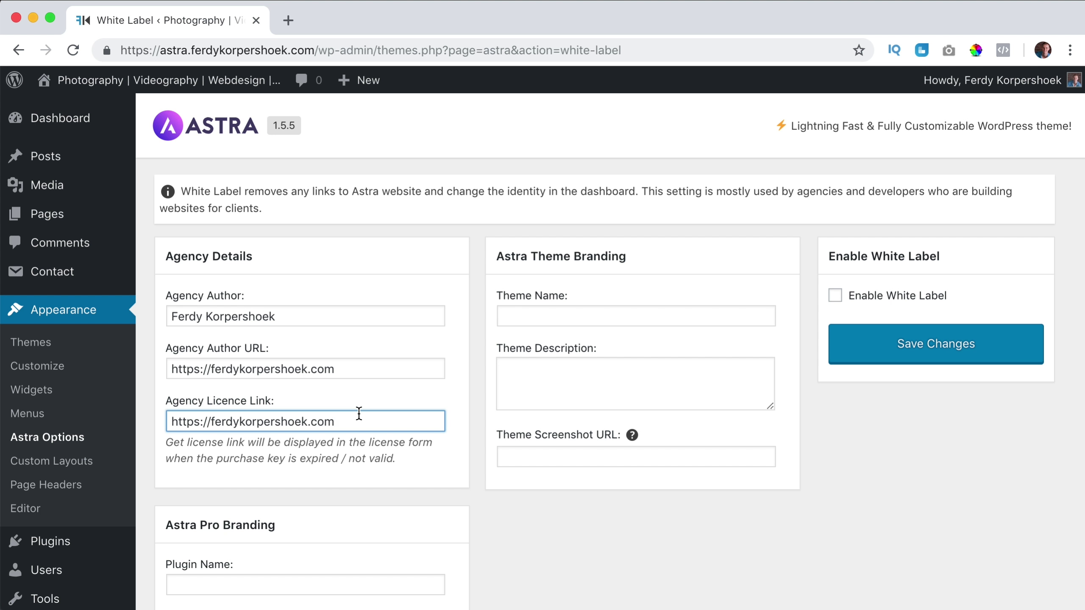
pyautogui.write('/contact/')
# Enter theme name 'Ferdy Korp Theme' and description 'The best theme for your website'
pyautogui.scroll(1, 306, 395)
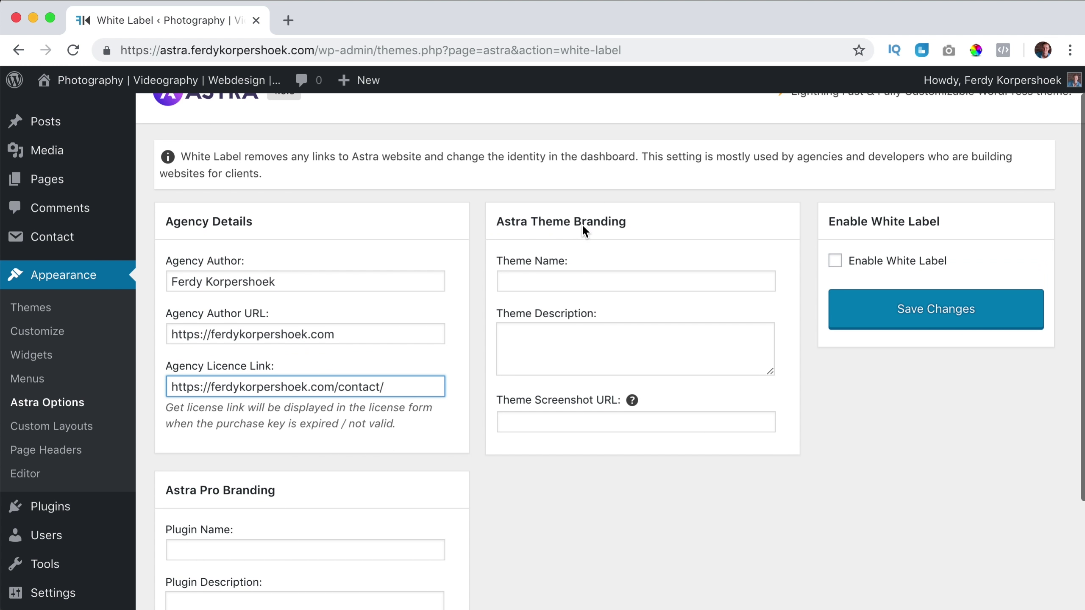
pyautogui.click(543, 276)
pyautogui.write('F')
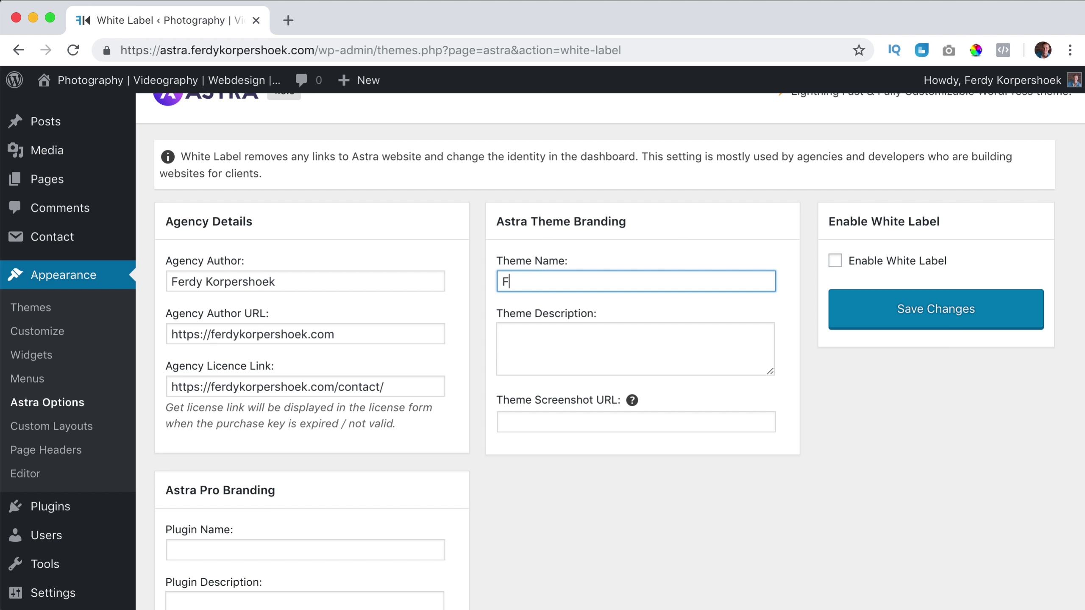
pyautogui.write('erdy Korp Theme')
pyautogui.click(555, 338)
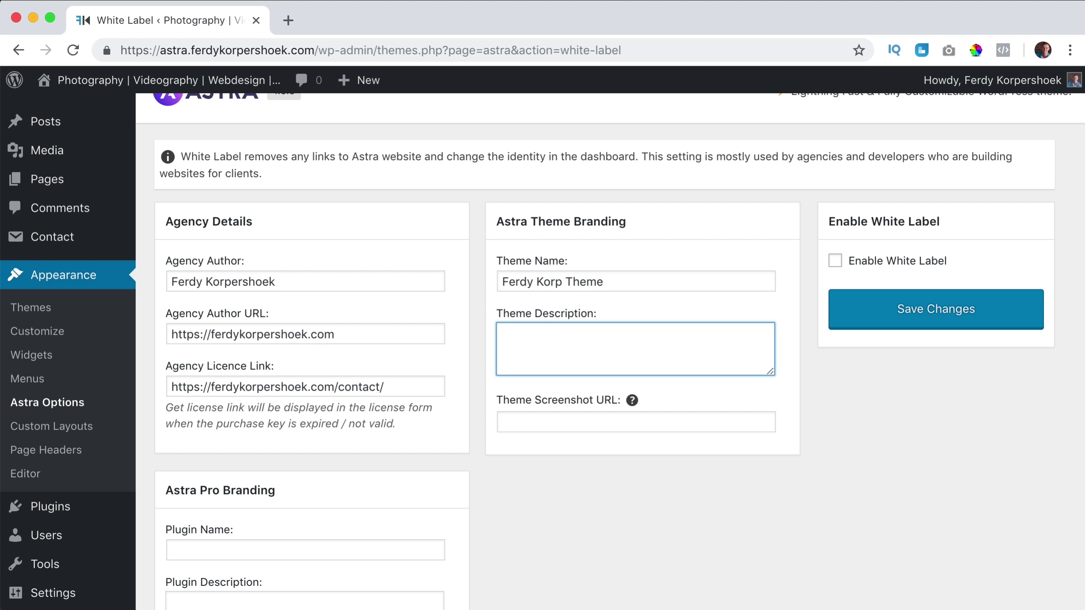
pyautogui.write('The best theme for you')
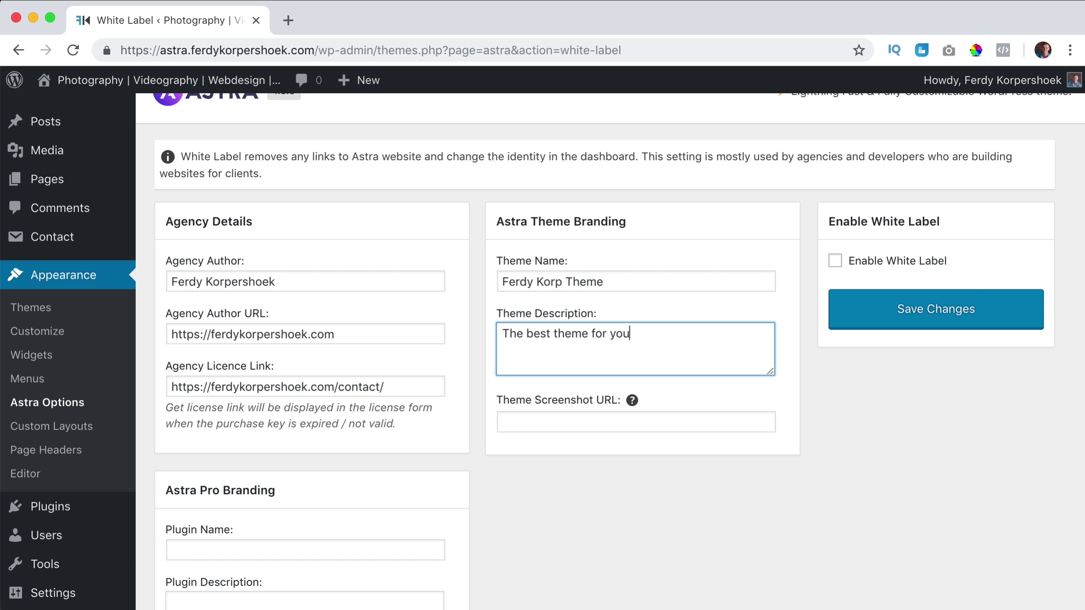
pyautogui.write('r website')
pyautogui.click(534, 420)
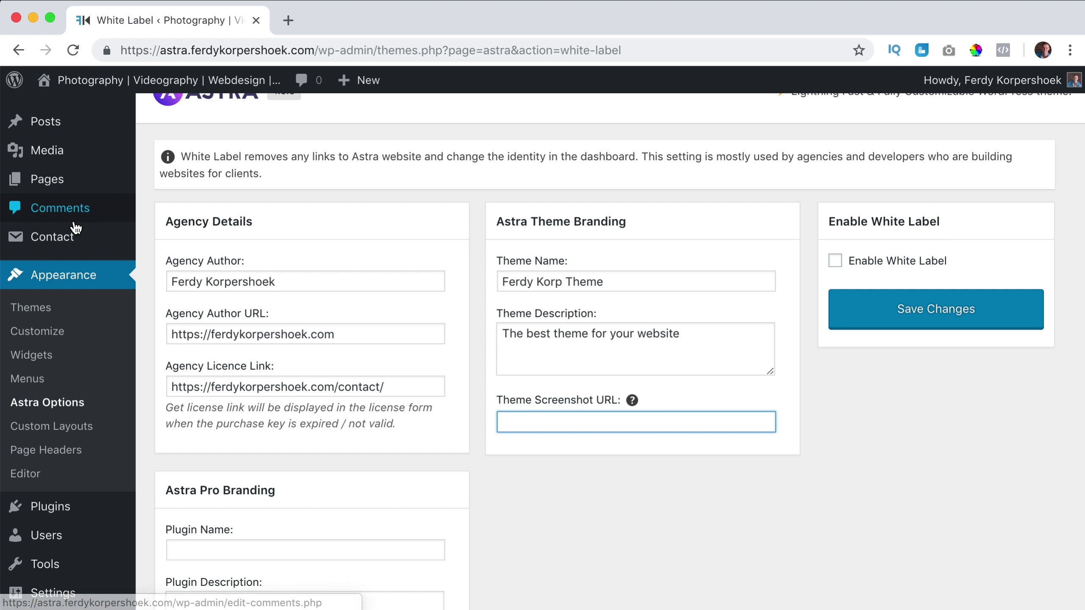
# In a new Media Library tab, select FerdyKorpMedia.jpg's full file URL
pyautogui.keyDown('super'); pyautogui.click(64, 158); pyautogui.keyUp('super')
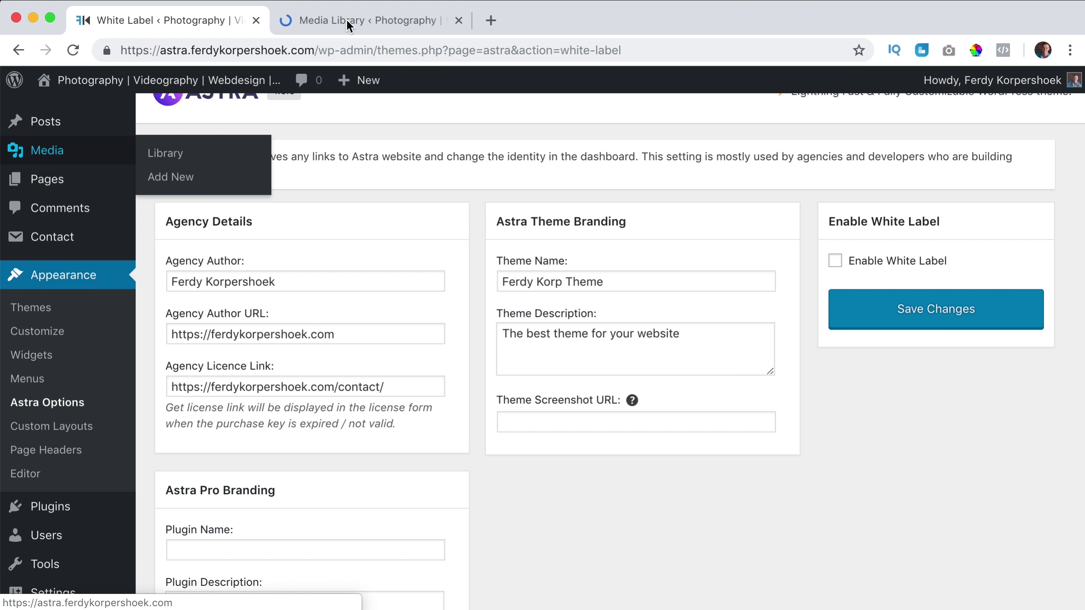
pyautogui.click(346, 20)
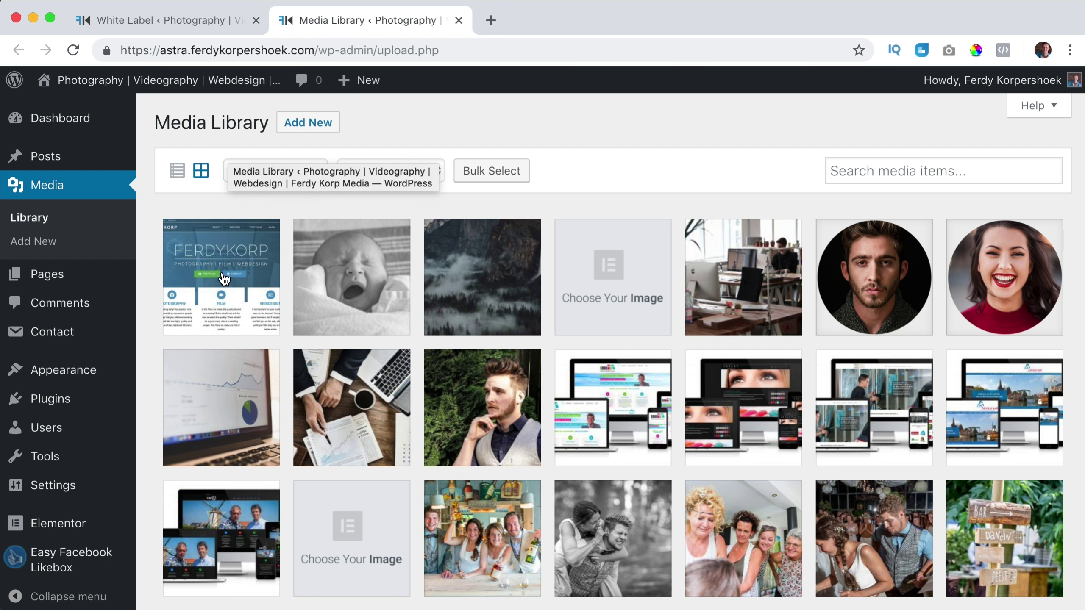
pyautogui.click(221, 265)
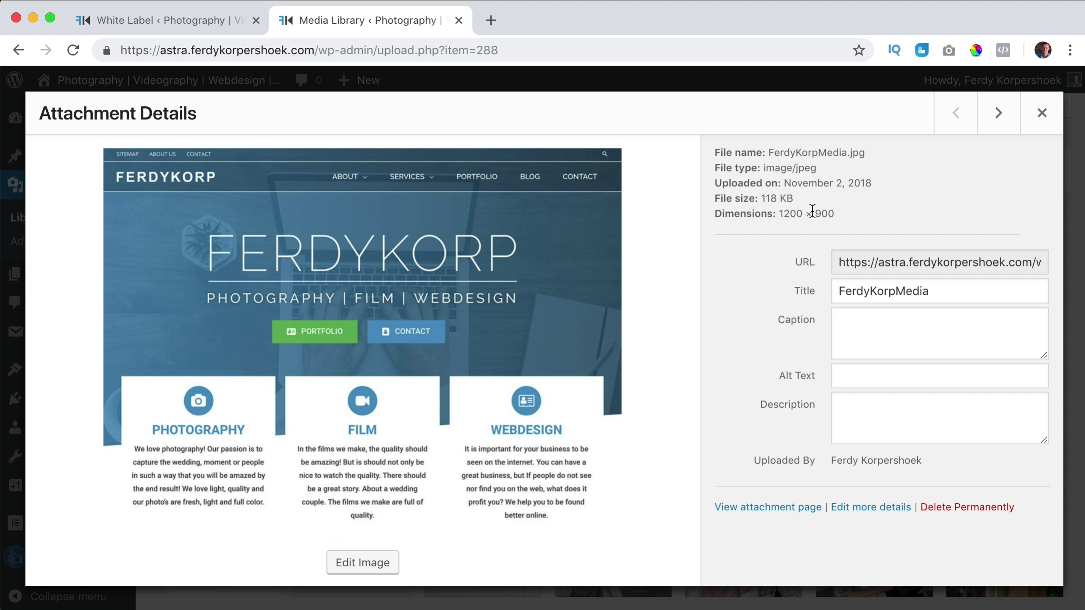
pyautogui.click(896, 263)
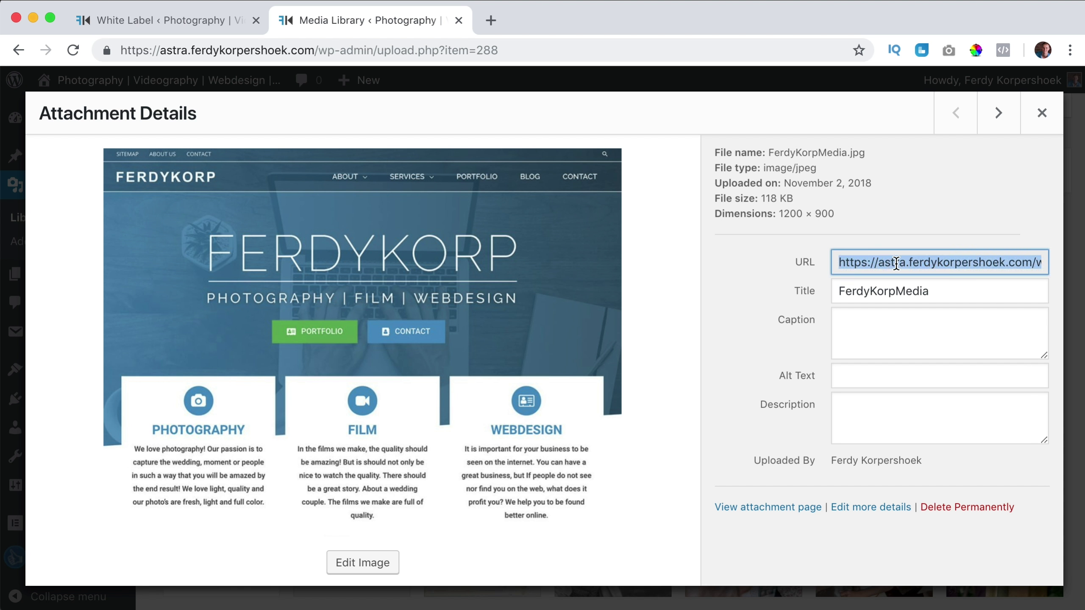
# Paste the FerdyKorpMedia.jpg URL into the Theme Screenshot URL field
pyautogui.click(1042, 113)
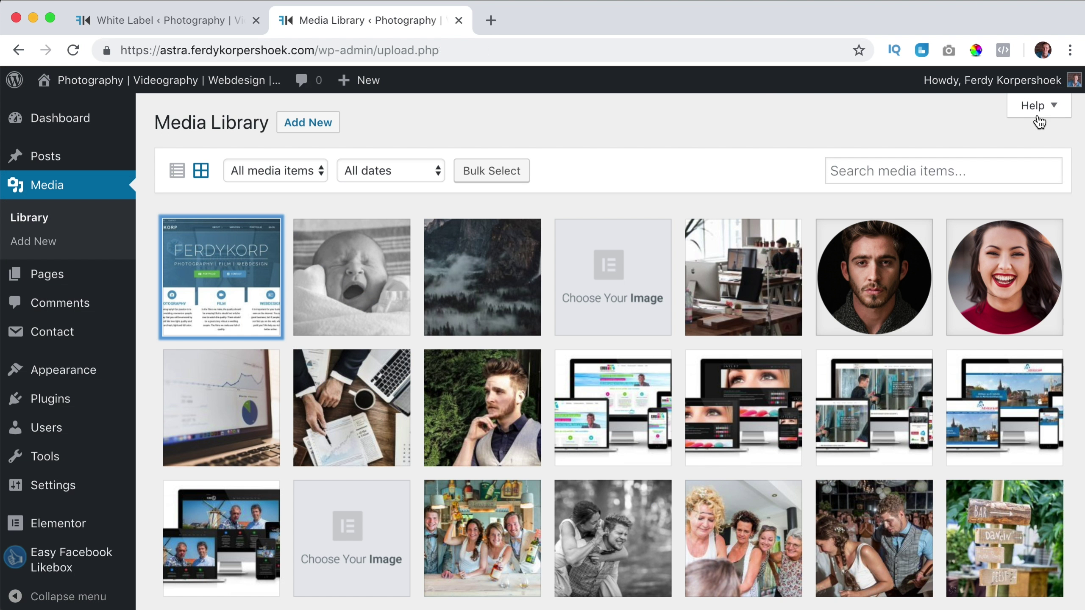
pyautogui.click(458, 20)
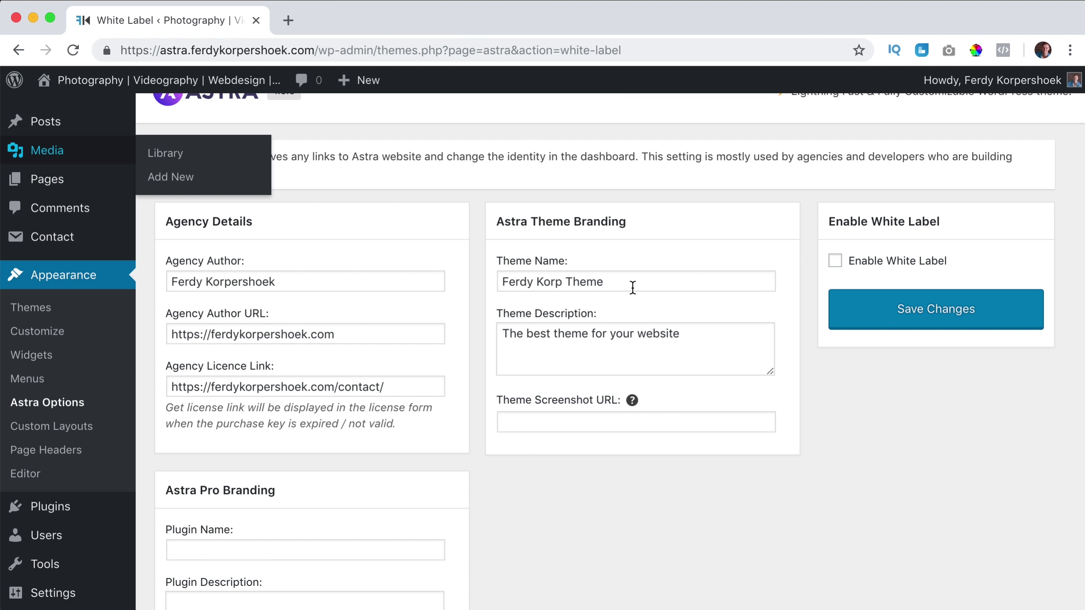
pyautogui.click(595, 427)
pyautogui.press('super+v')
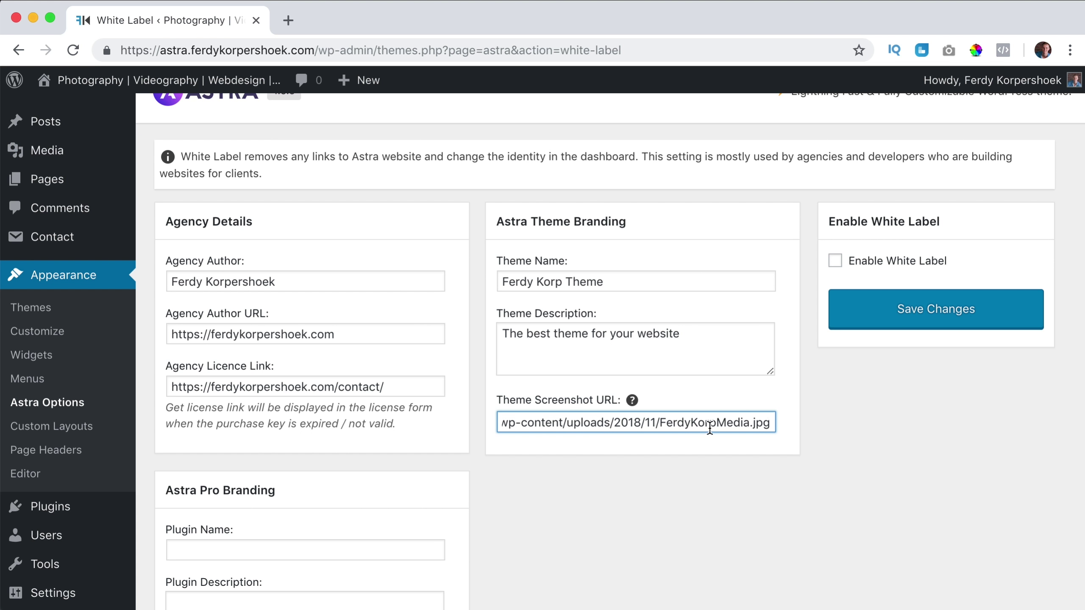
# Name the Pro plugin 'Ferdy Korp Pro Modules' and add a matching description
pyautogui.scroll(-3, 484, 417)
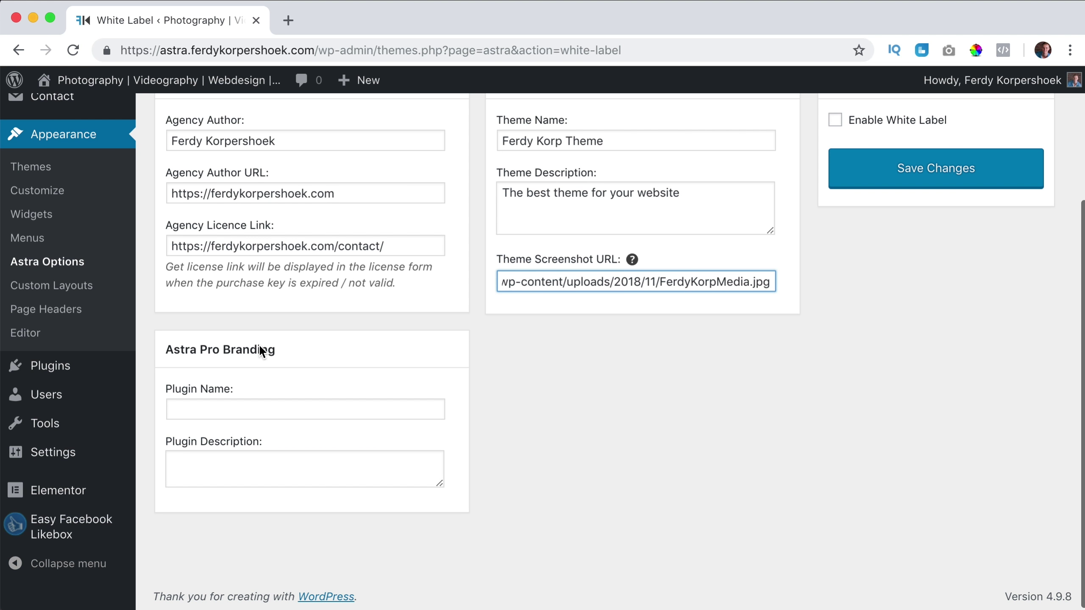
pyautogui.click(236, 409)
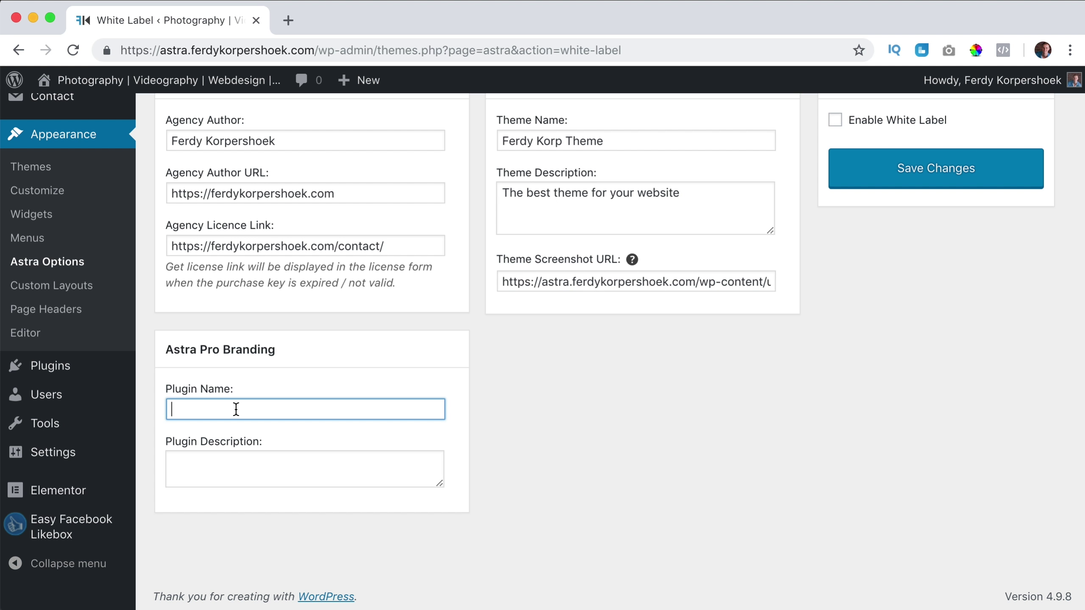
pyautogui.write('Ferdy')
pyautogui.press('super+a')
pyautogui.write('Ferdy Korp Pro Modules')
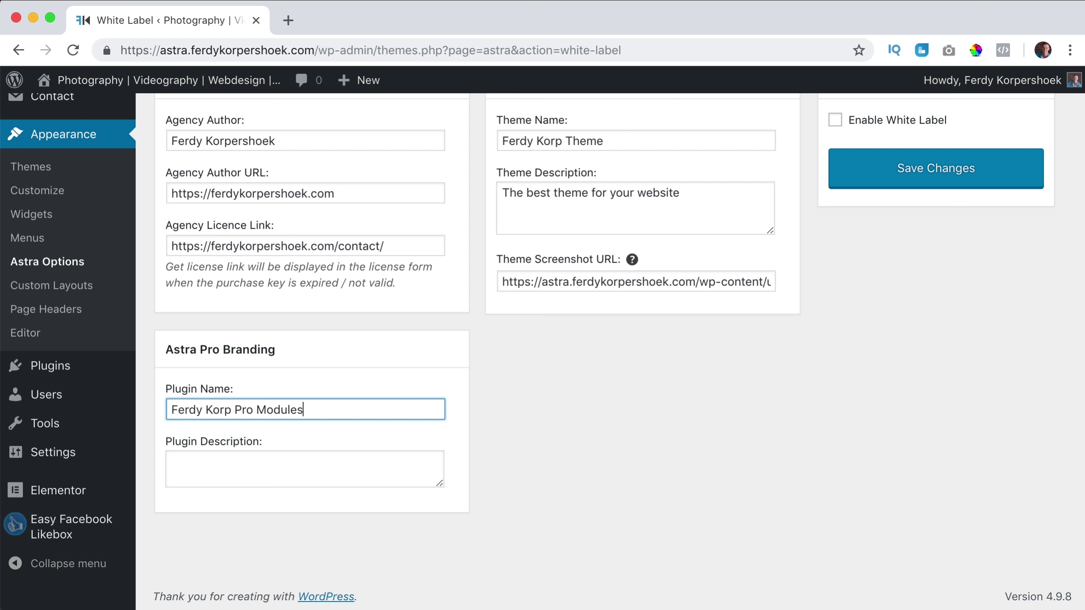
pyautogui.click(179, 461)
pyautogui.write('Make your website even bet')
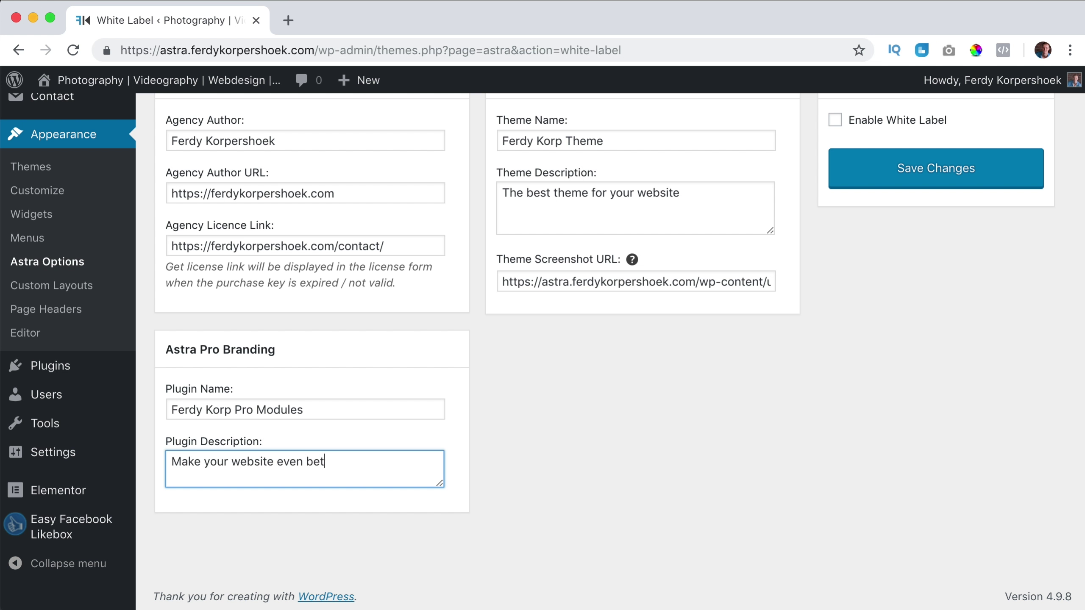
pyautogui.write('ter with Ferdy Korp')
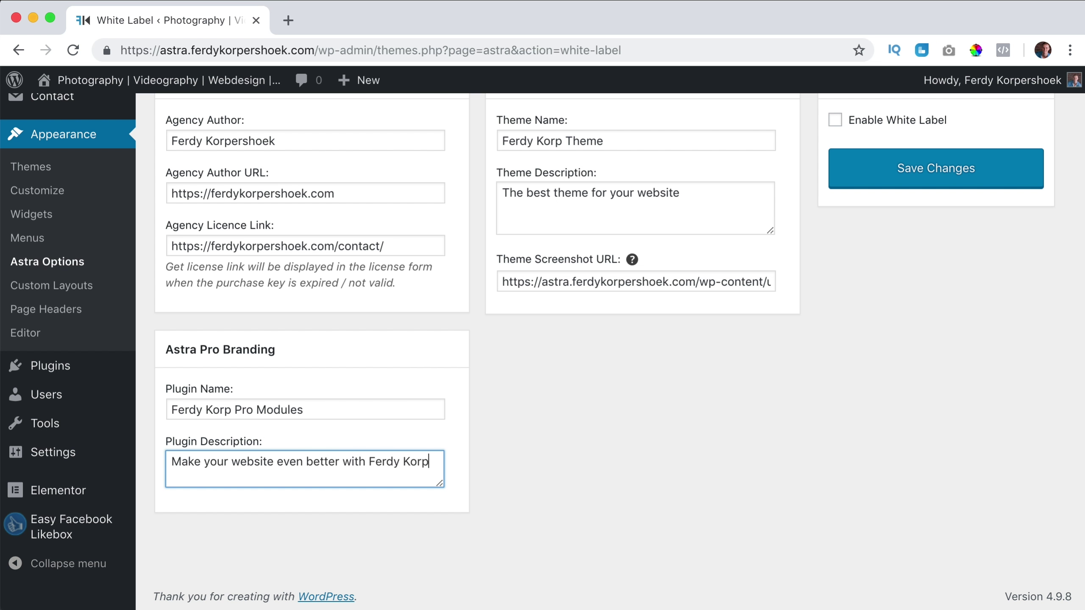
pyautogui.write(' Oro Modules')
pyautogui.scroll(5, 697, 439)
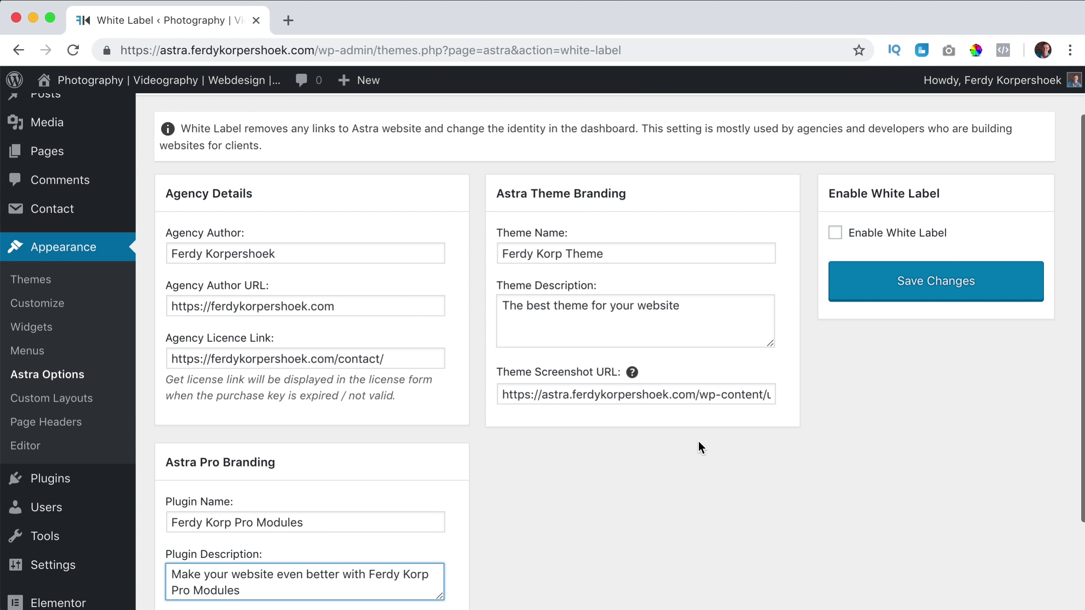
# Save the white label settings and check Ferdy Korp Theme on the Themes page
pyautogui.click(931, 289)
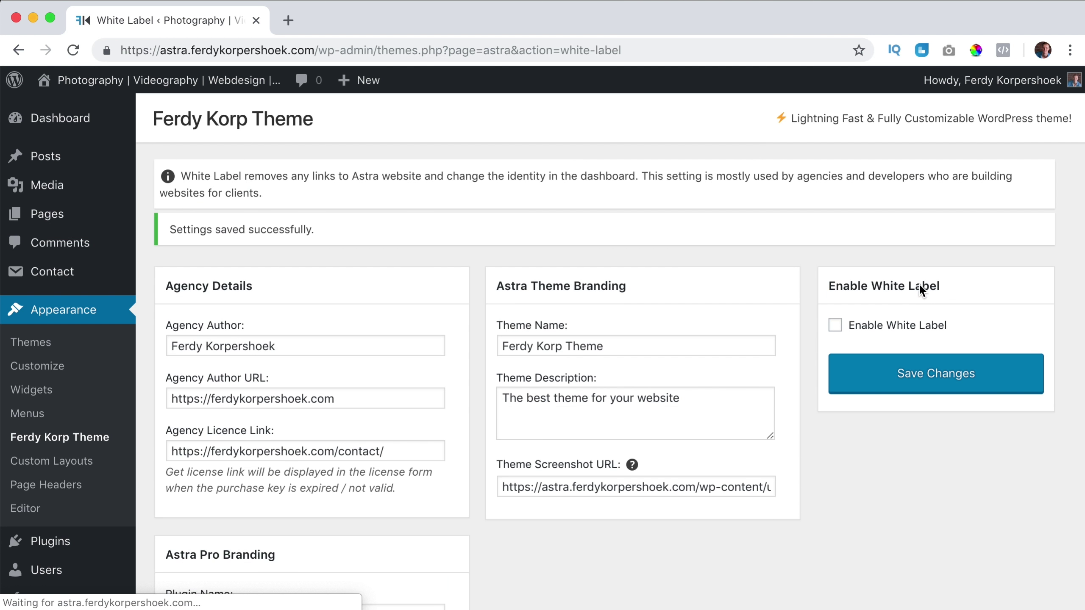
pyautogui.click(34, 343)
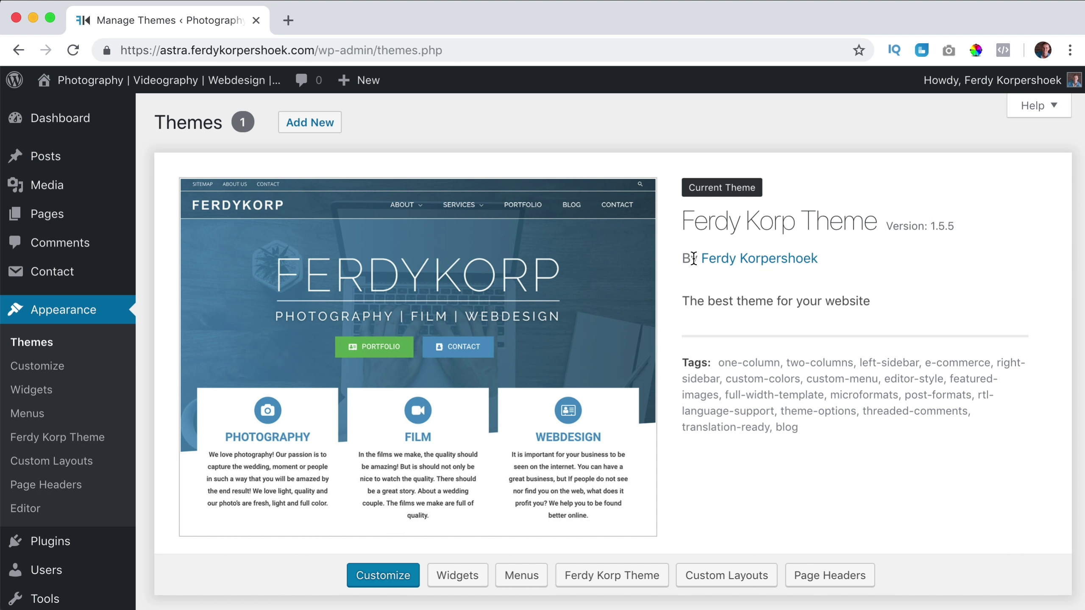
pyautogui.click(741, 265)
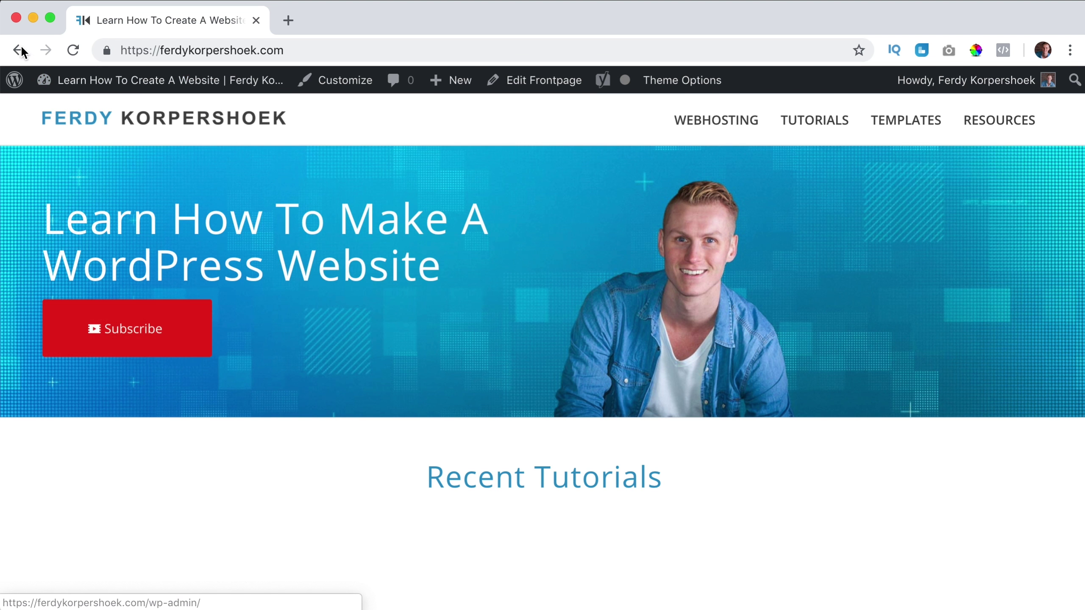
pyautogui.click(19, 50)
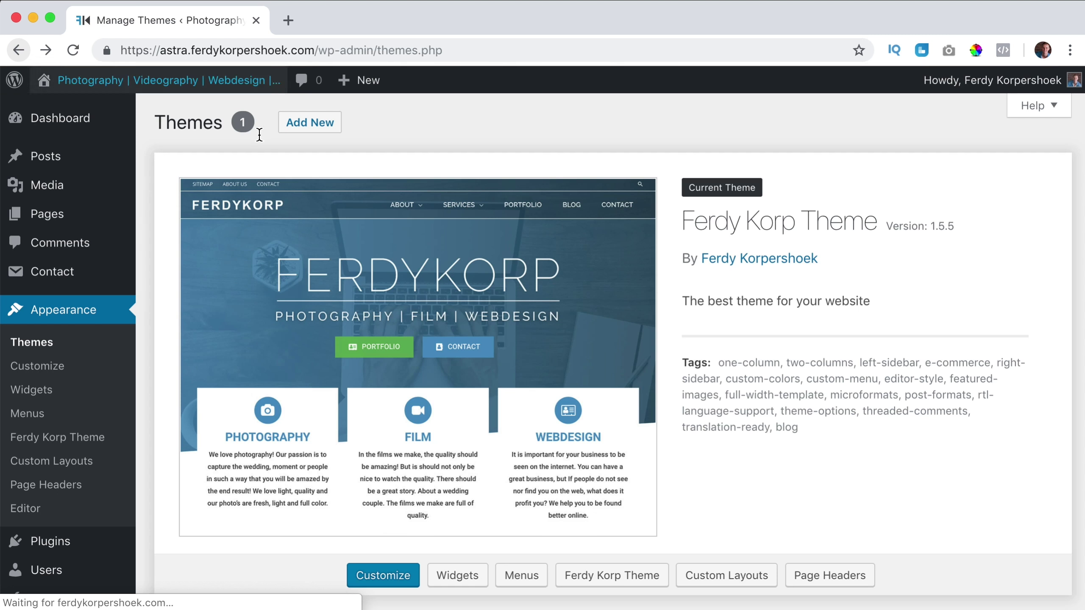
# Open the Ferdy Korp Theme settings page and scroll its module list down to White Label
pyautogui.click(64, 439)
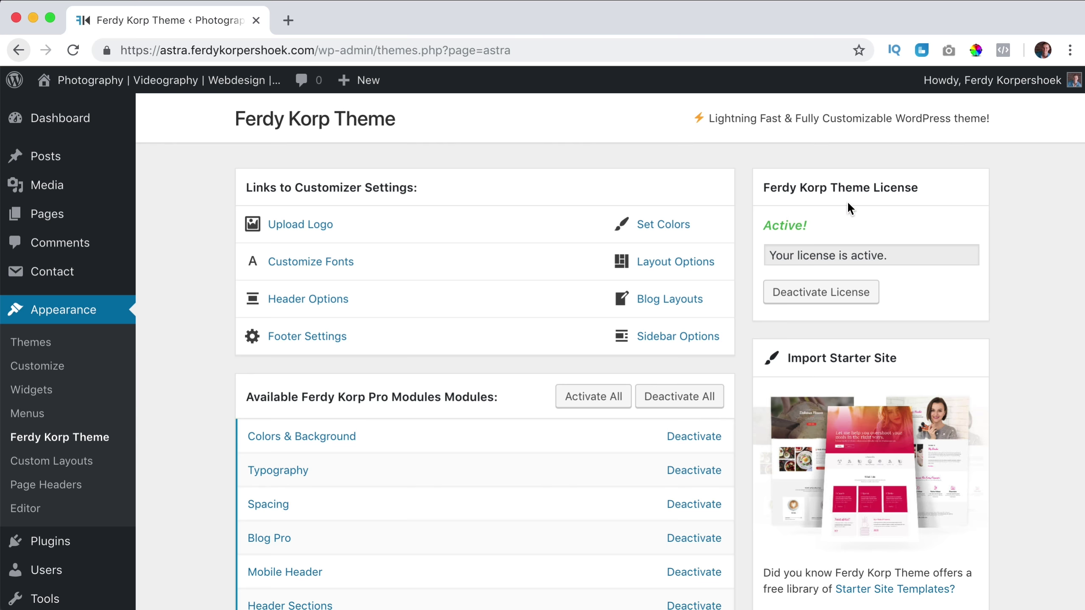
pyautogui.scroll(-5, 848, 204)
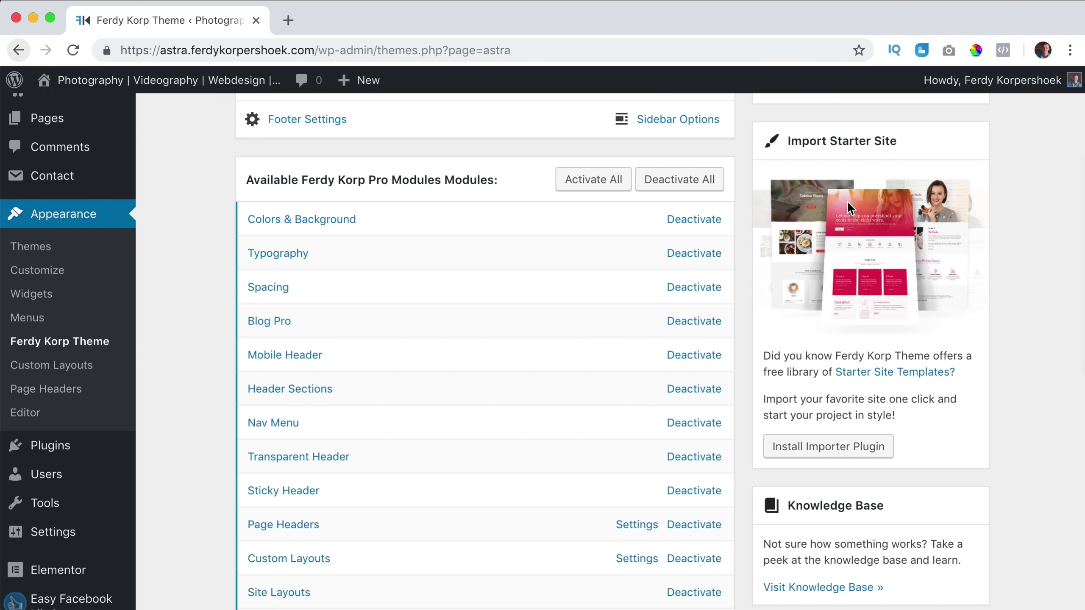
pyautogui.scroll(-12, 846, 200)
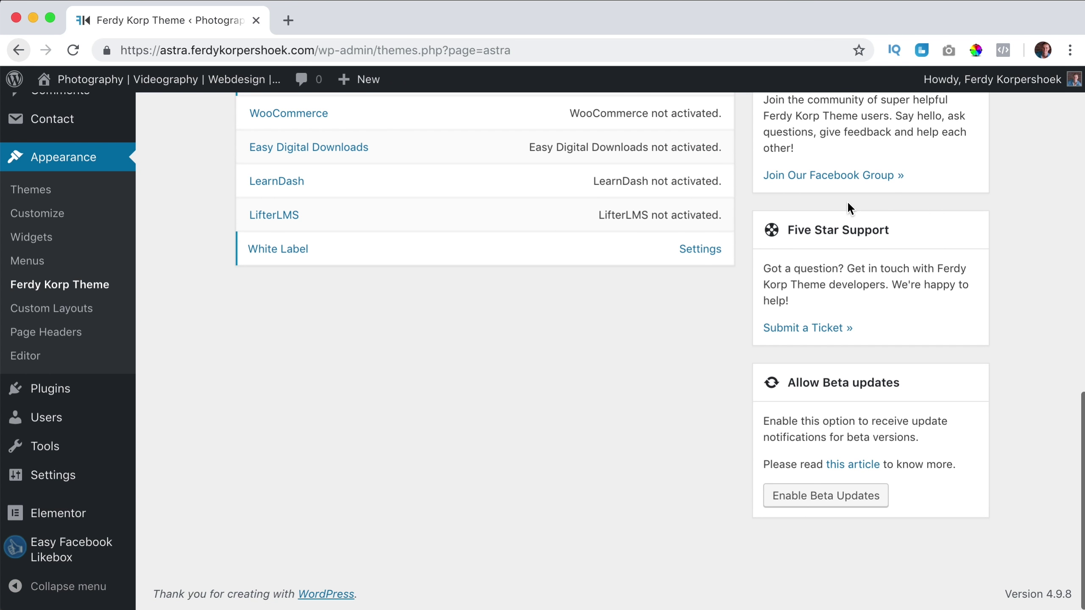
pyautogui.scroll(15, 847, 200)
pyautogui.scroll(-15, 737, 210)
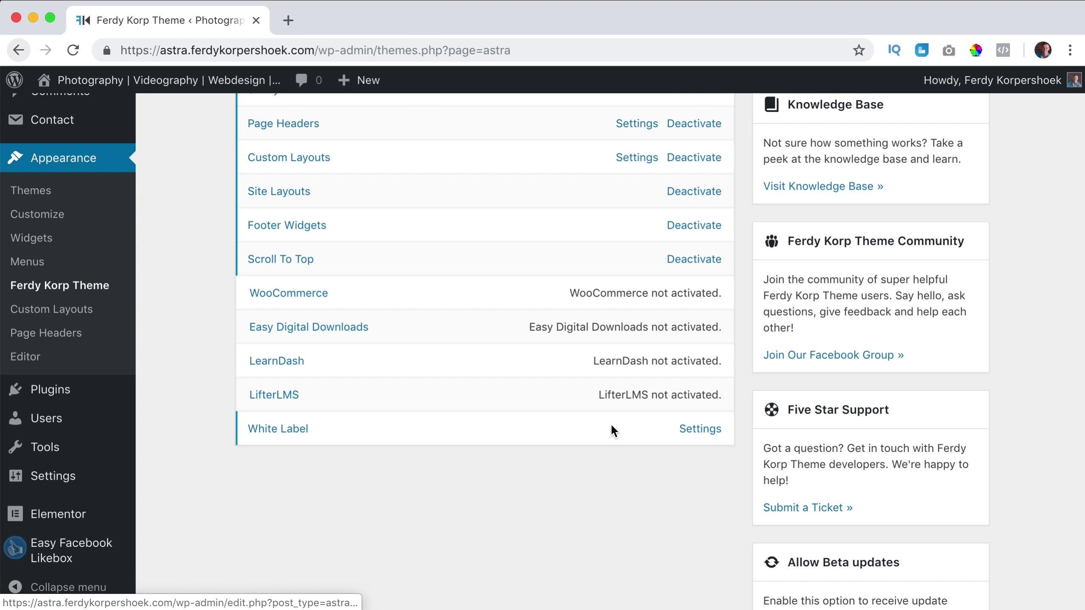
# Tick Enable White Label in the White Label module settings and save the changes
pyautogui.click(710, 429)
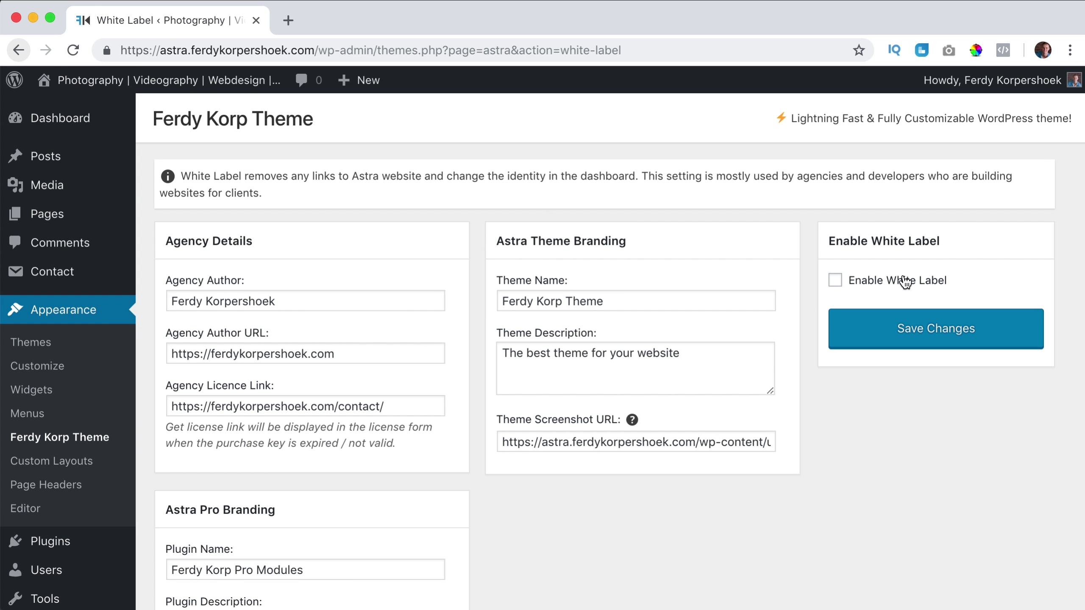
pyautogui.click(835, 281)
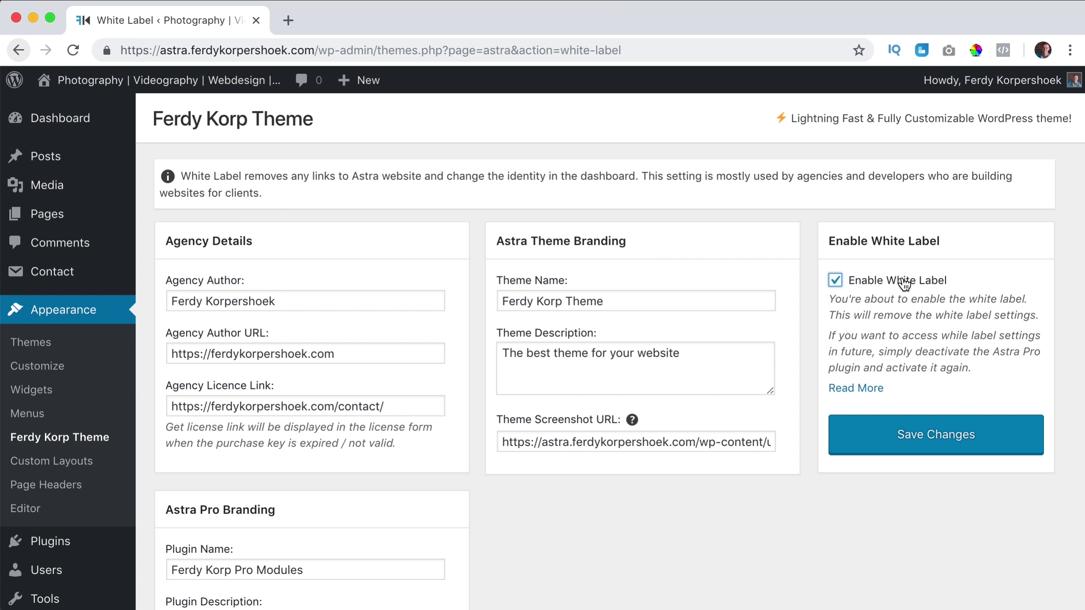
pyautogui.click(914, 436)
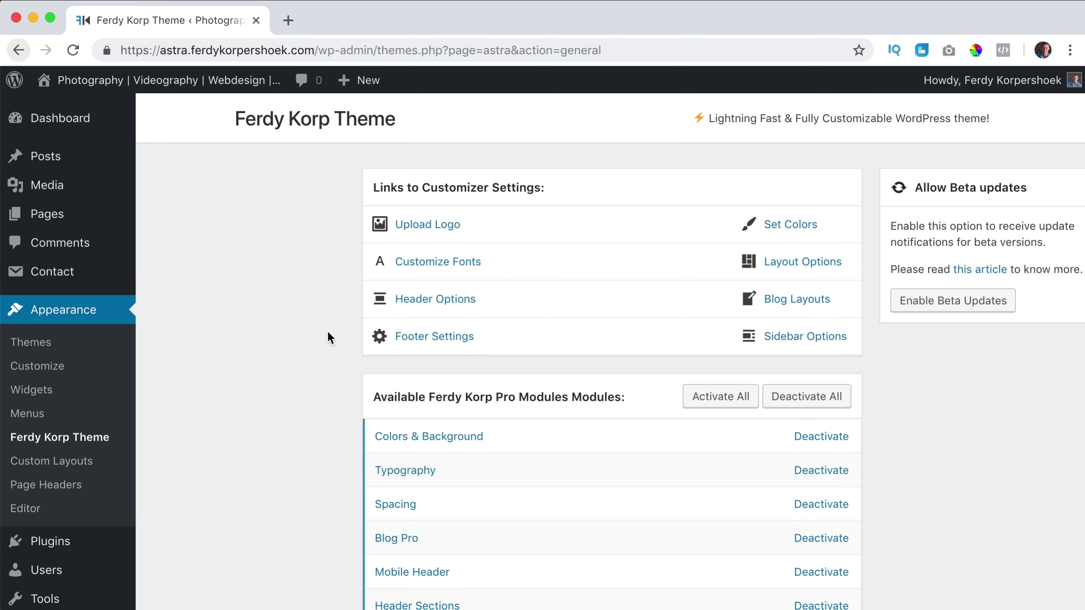
# Scroll the theme settings page to confirm the modules now end at Scroll To Top
pyautogui.scroll(-10, 333, 329)
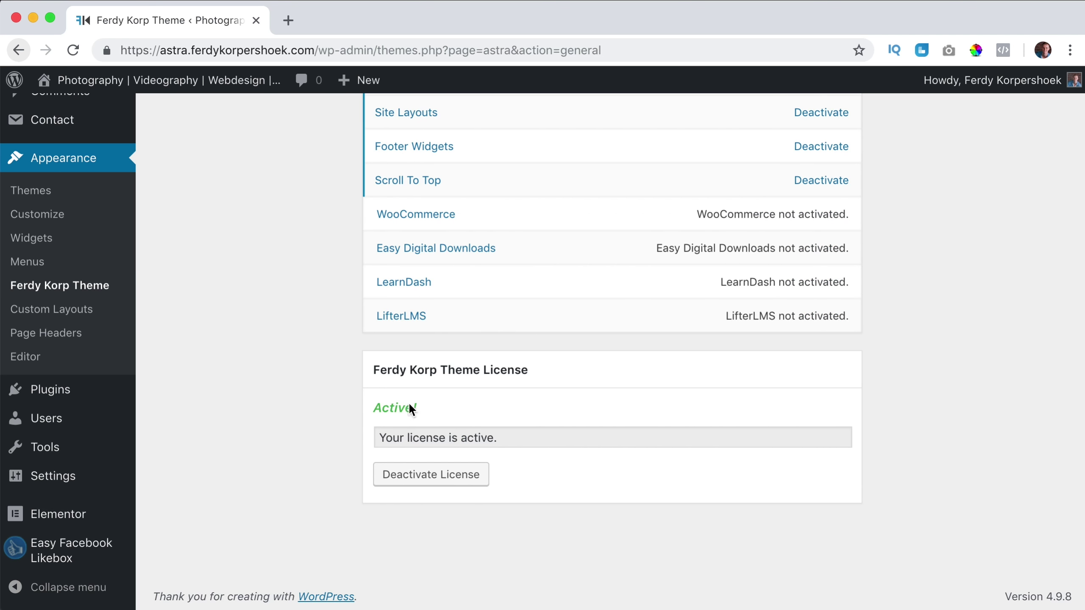
pyautogui.scroll(15, 565, 401)
pyautogui.scroll(-9, 565, 400)
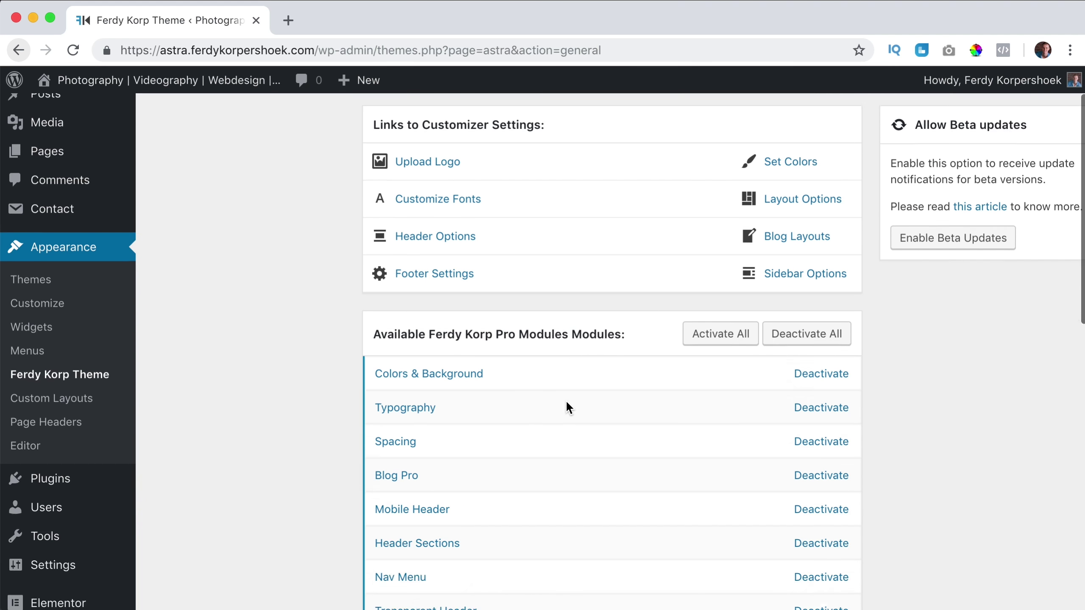
pyautogui.scroll(-5, 566, 400)
pyautogui.scroll(15, 565, 400)
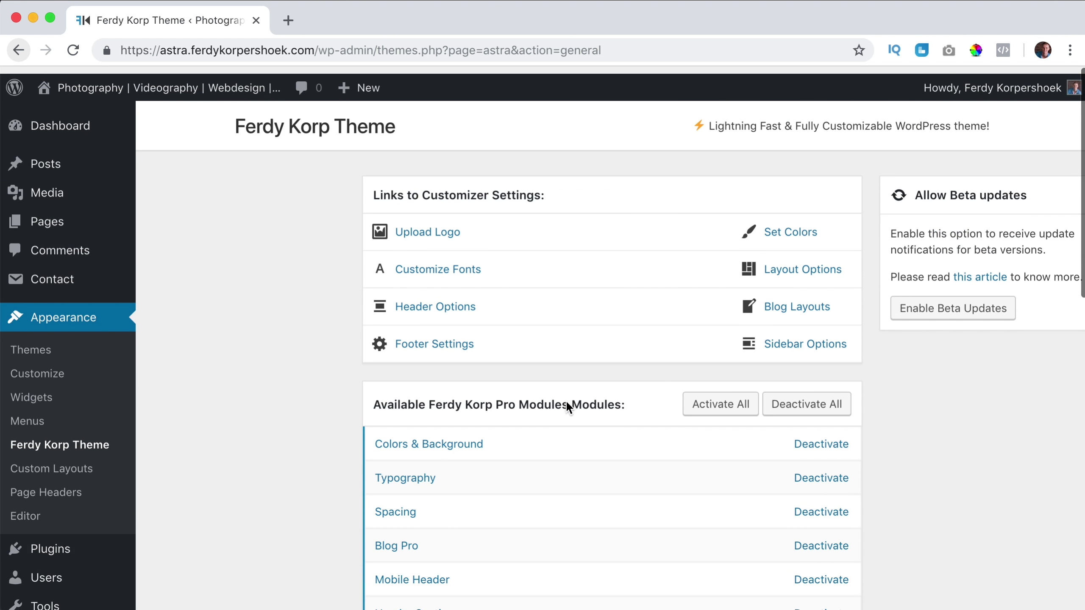
pyautogui.scroll(-10, 943, 404)
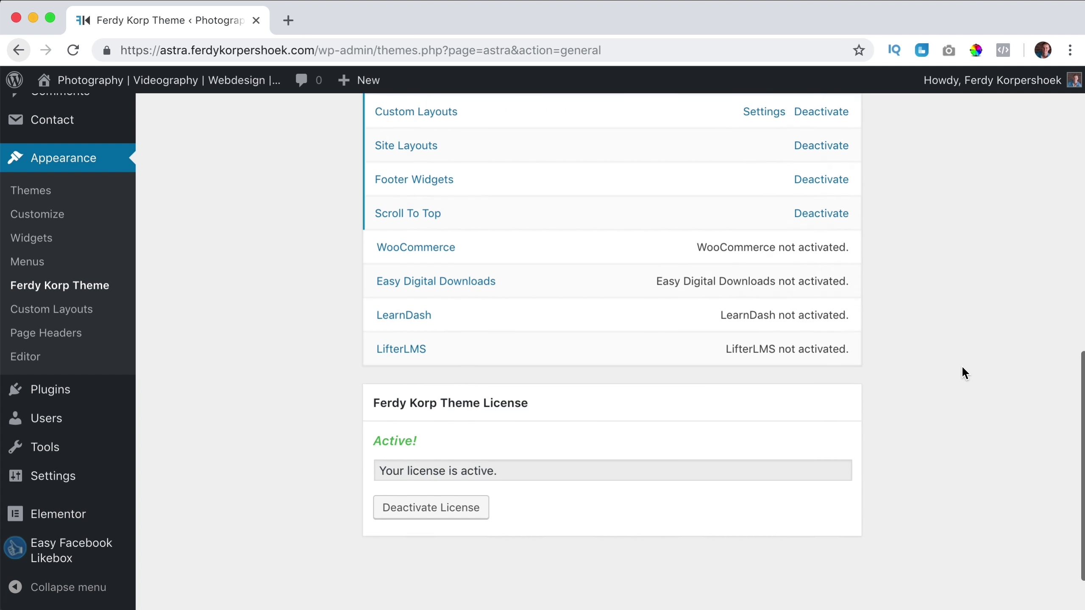
pyautogui.scroll(15, 961, 366)
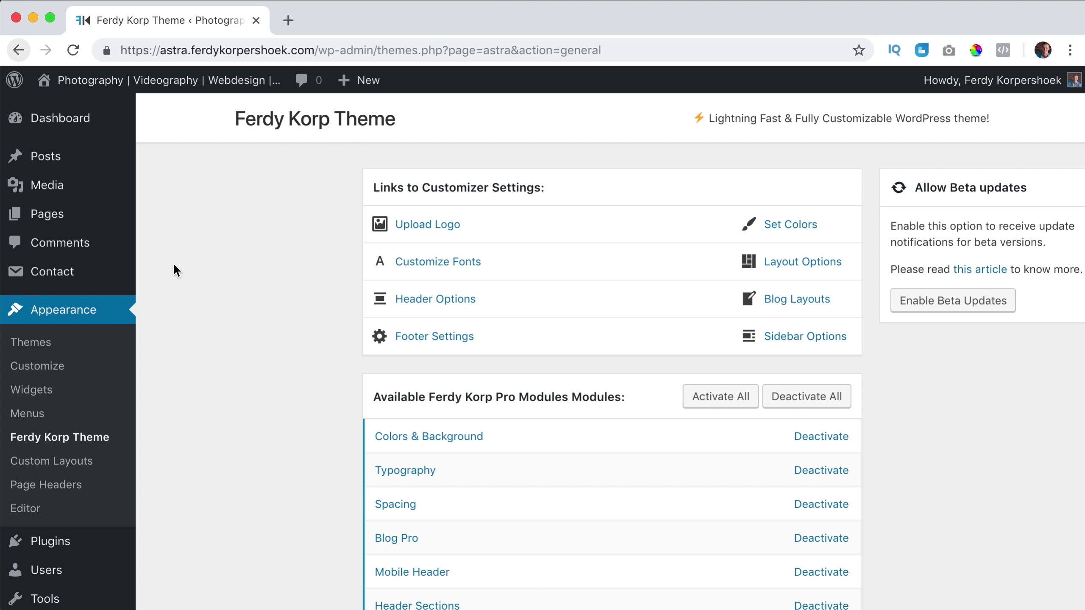
pyautogui.scroll(-15, 299, 316)
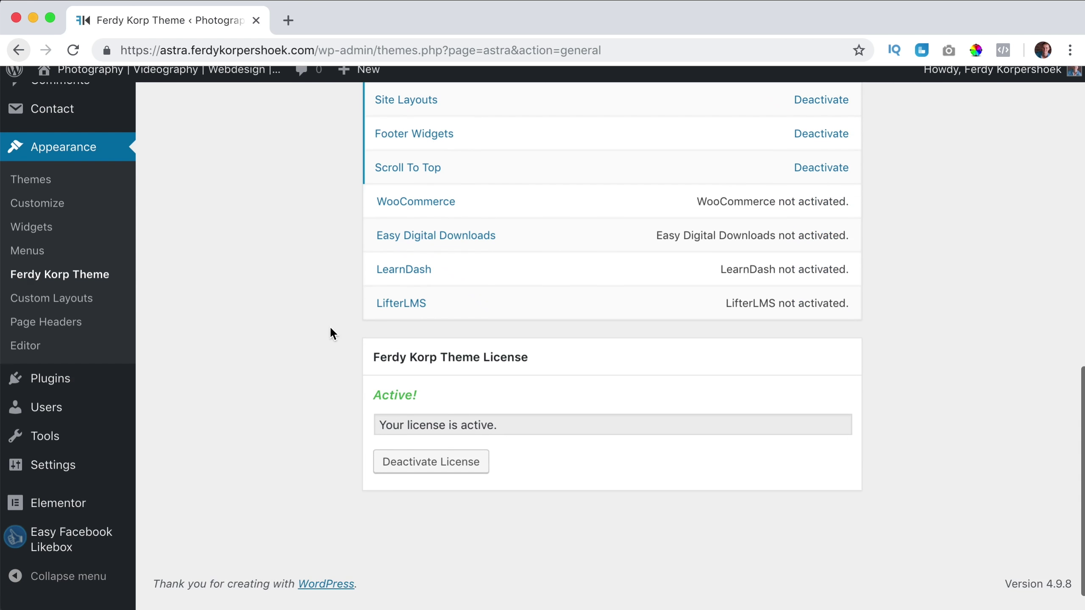
pyautogui.scroll(10, 770, 363)
pyautogui.scroll(3, 124, 268)
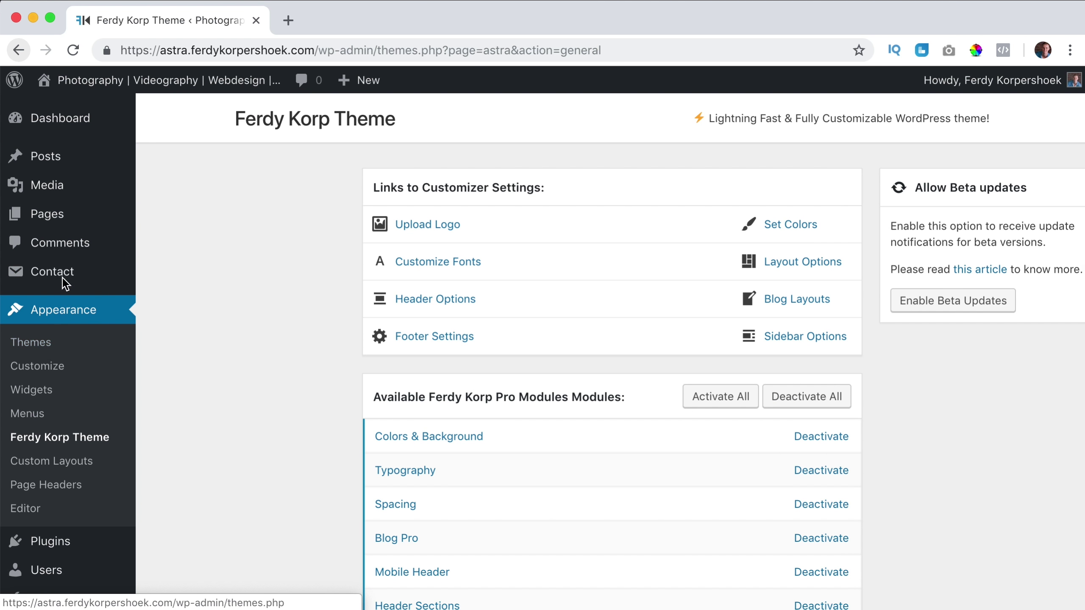
# Deactivate Ferdy Korp Pro Modules in Installed Plugins, then reactivate it, now listed as Astra Pro
pyautogui.click(59, 547)
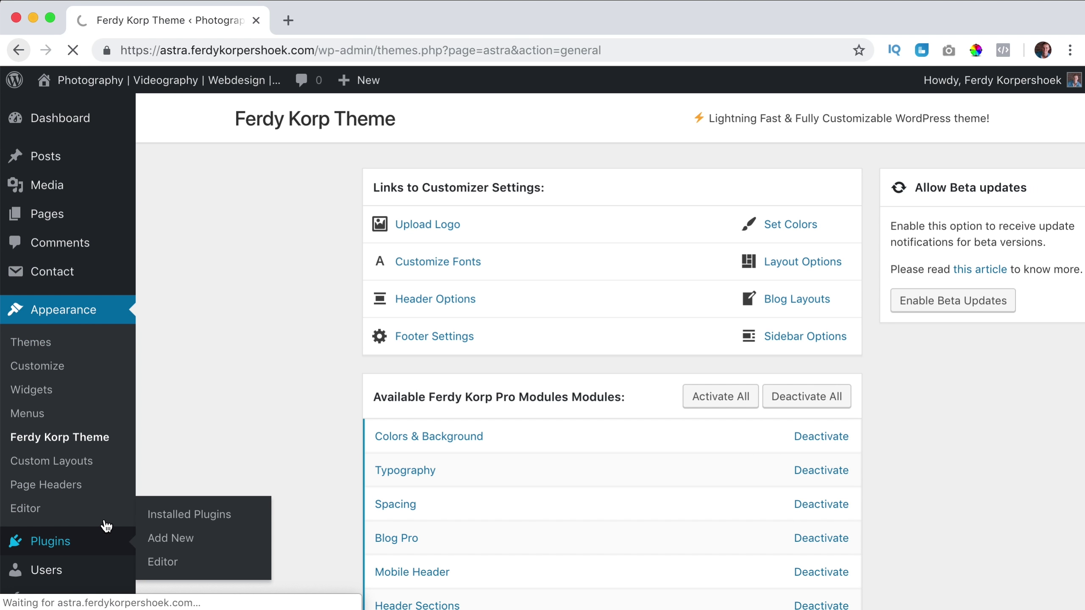
pyautogui.scroll(-2, 392, 332)
pyautogui.scroll(-2, 392, 332)
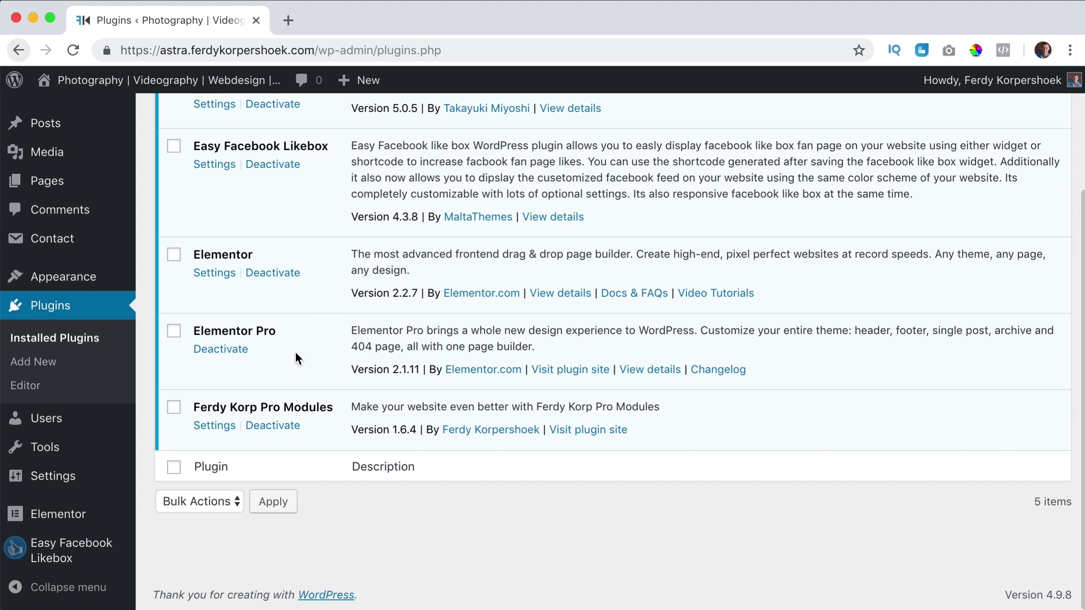
pyautogui.scroll(3, 333, 389)
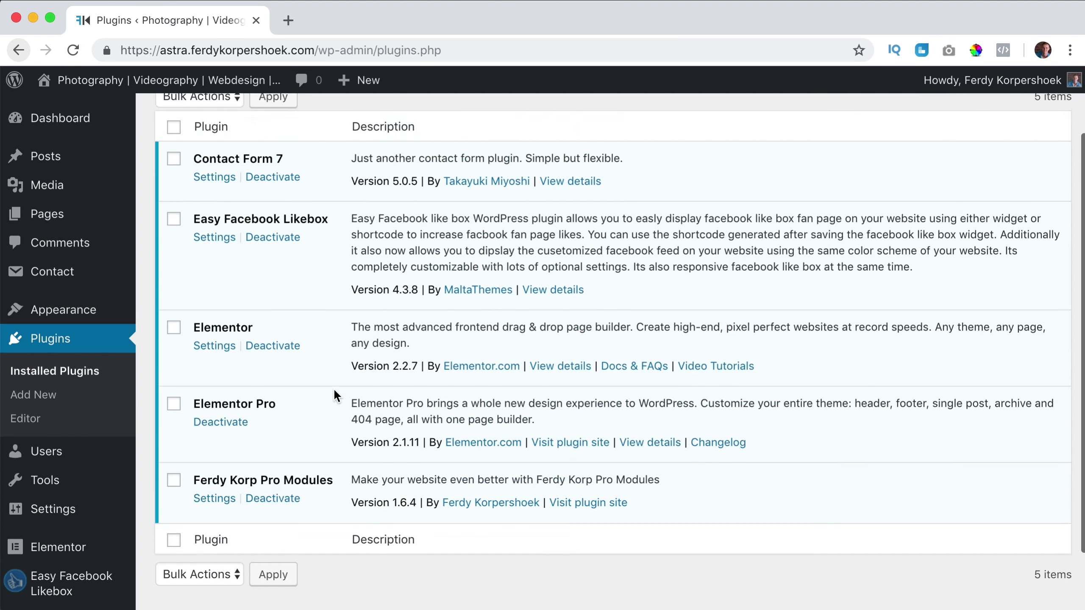
pyautogui.scroll(-3, 334, 388)
pyautogui.click(282, 427)
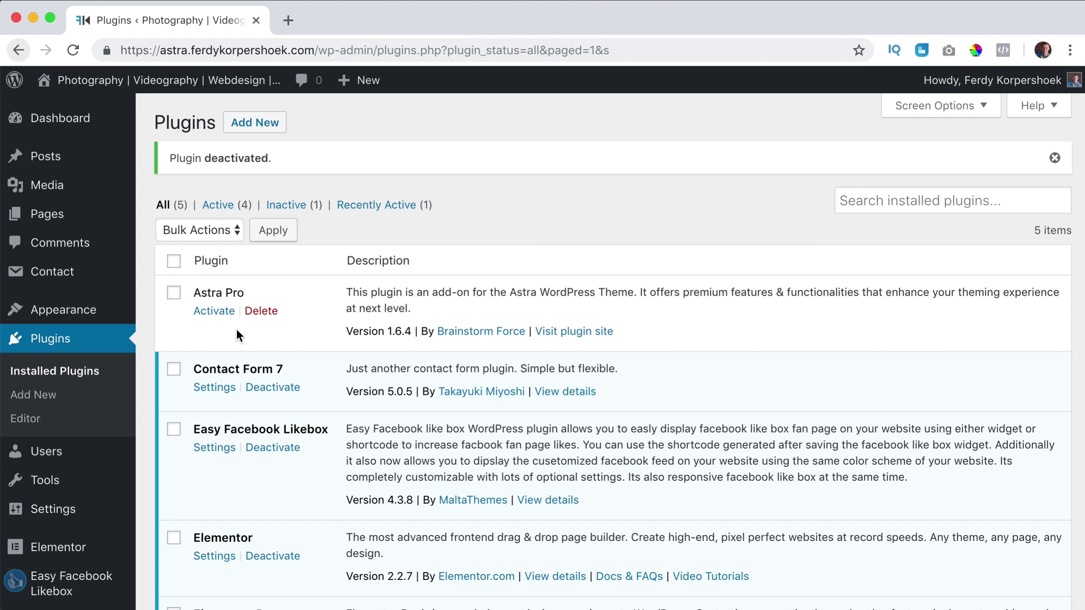
pyautogui.click(214, 317)
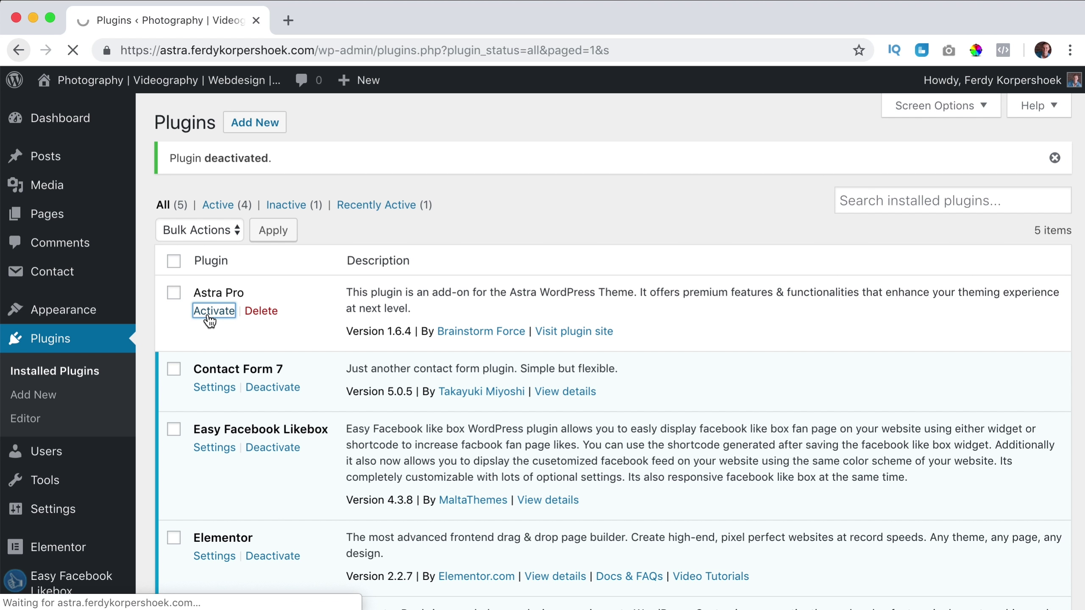
# Return to the Ferdy Korp Theme page and reopen the White Label module's settings
pyautogui.moveTo(71, 316)
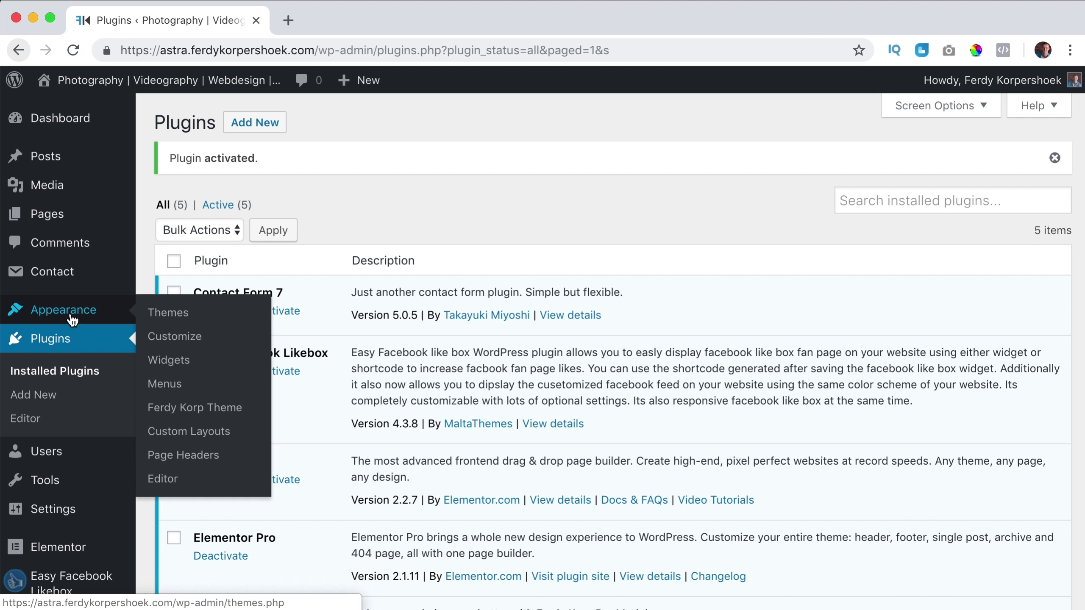
pyautogui.click(204, 412)
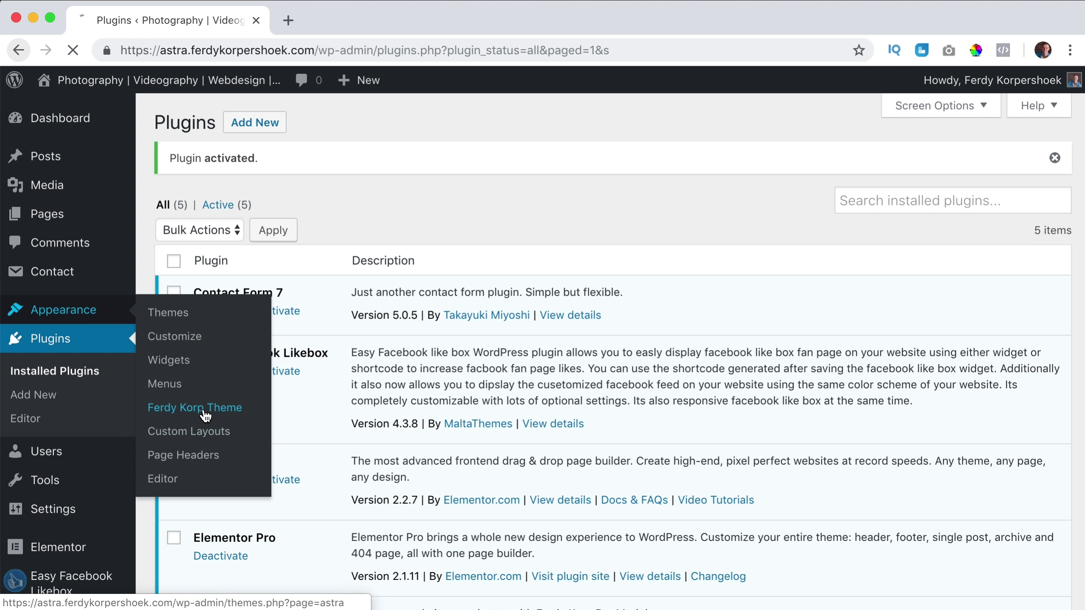
pyautogui.scroll(-15, 519, 419)
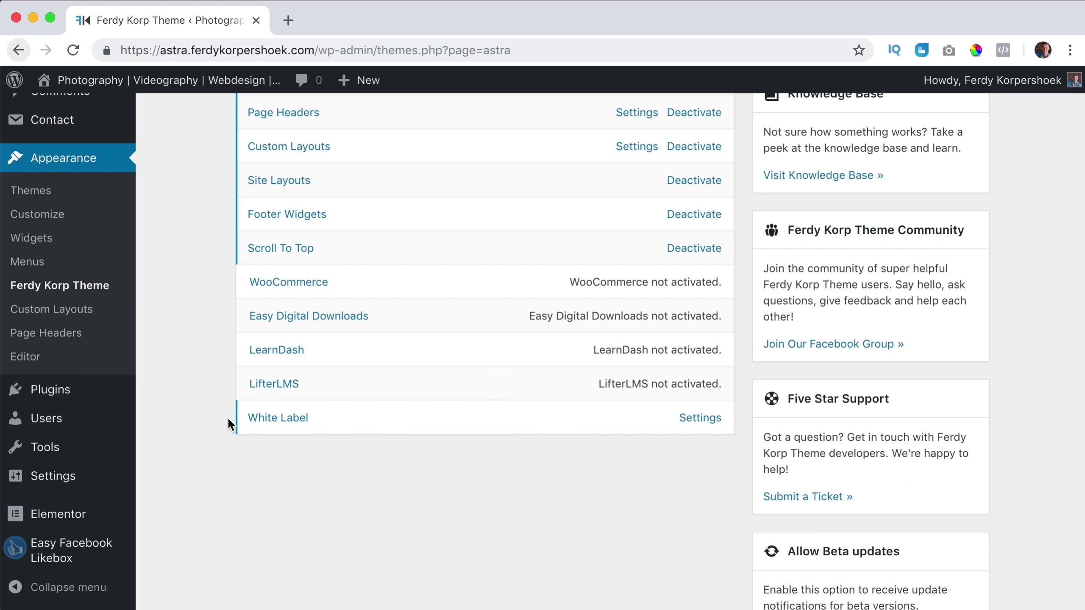
pyautogui.click(695, 421)
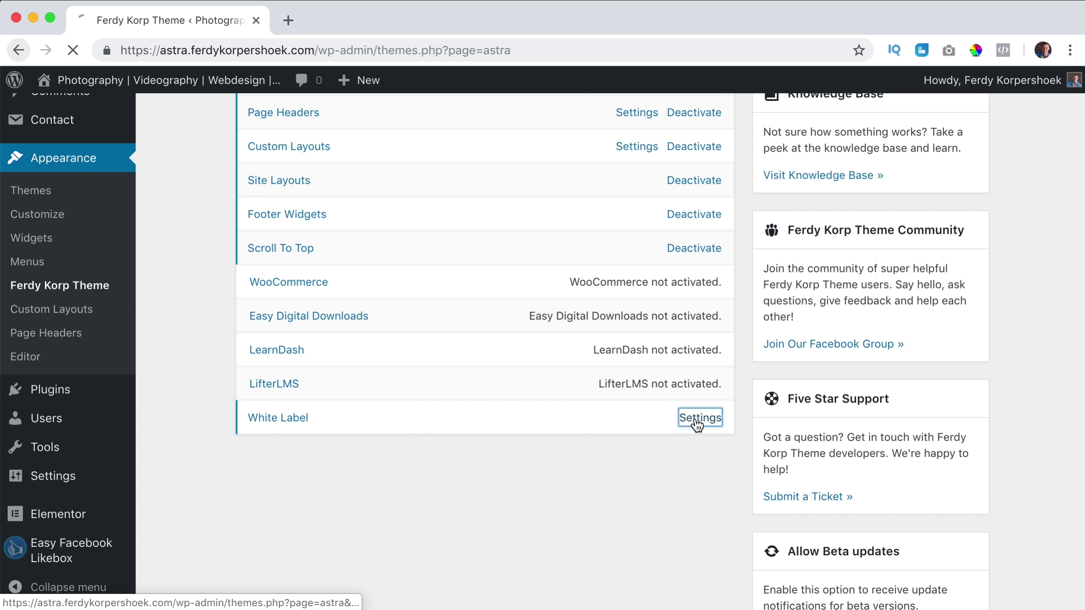